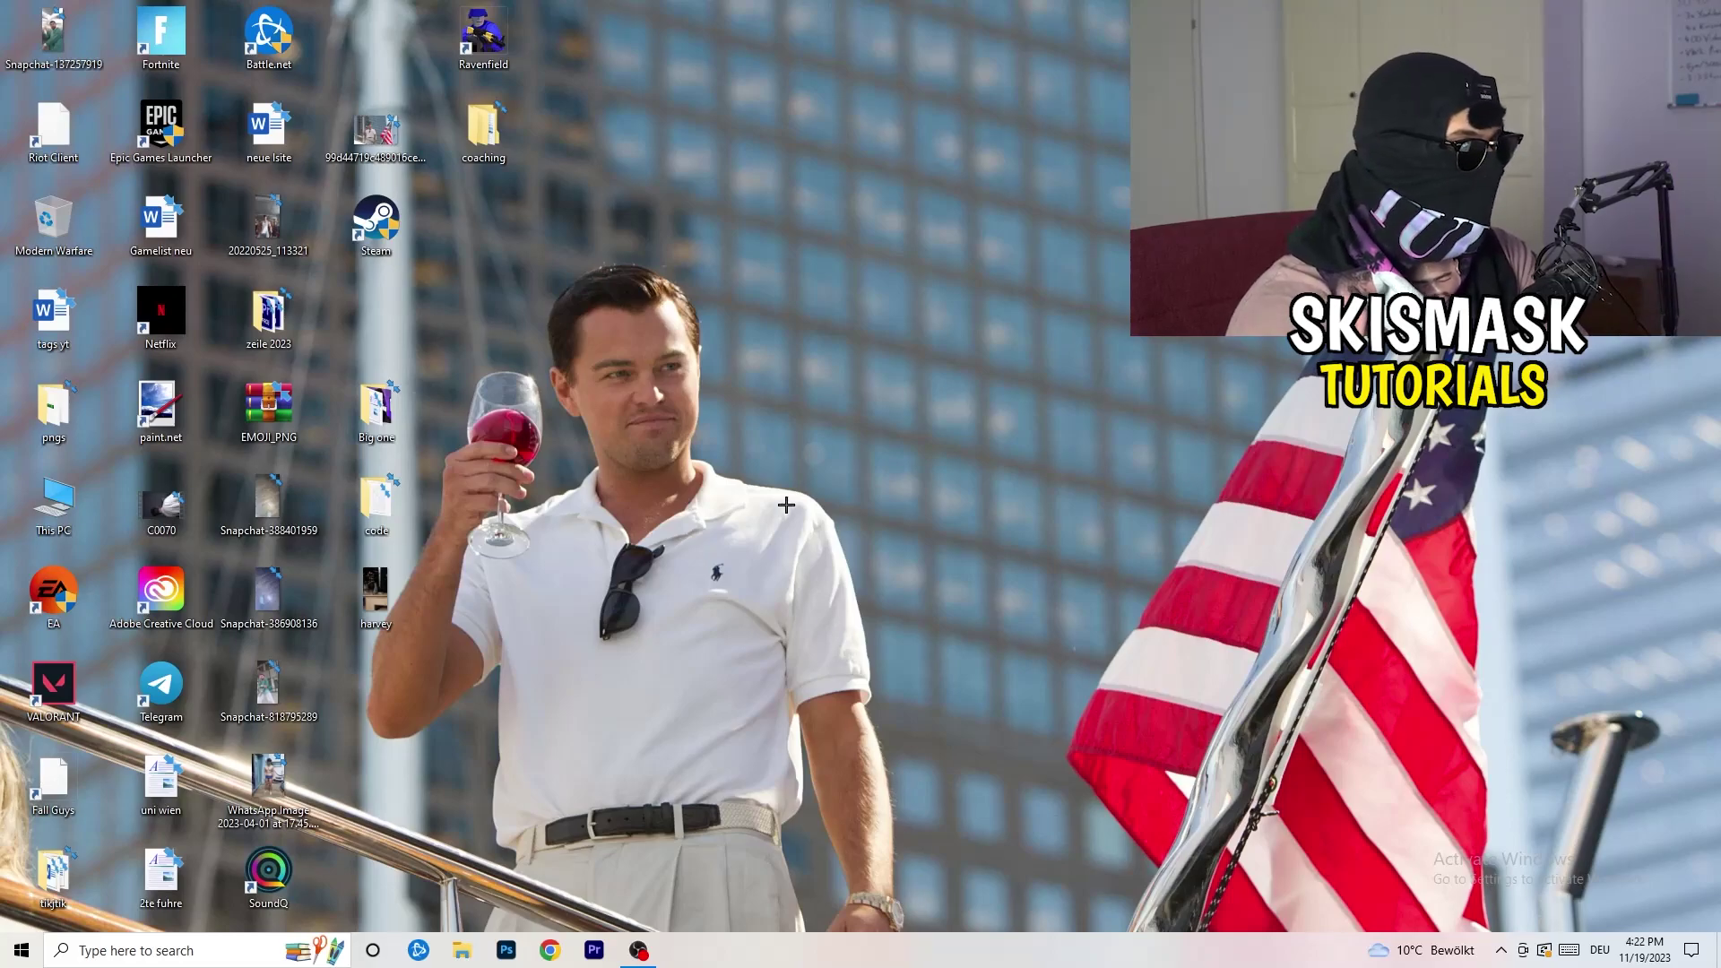
Open Resource Monitor from Task Manager's performance view and maximize its window.
{"action": "right_click", "coordinate": [832, 962]}
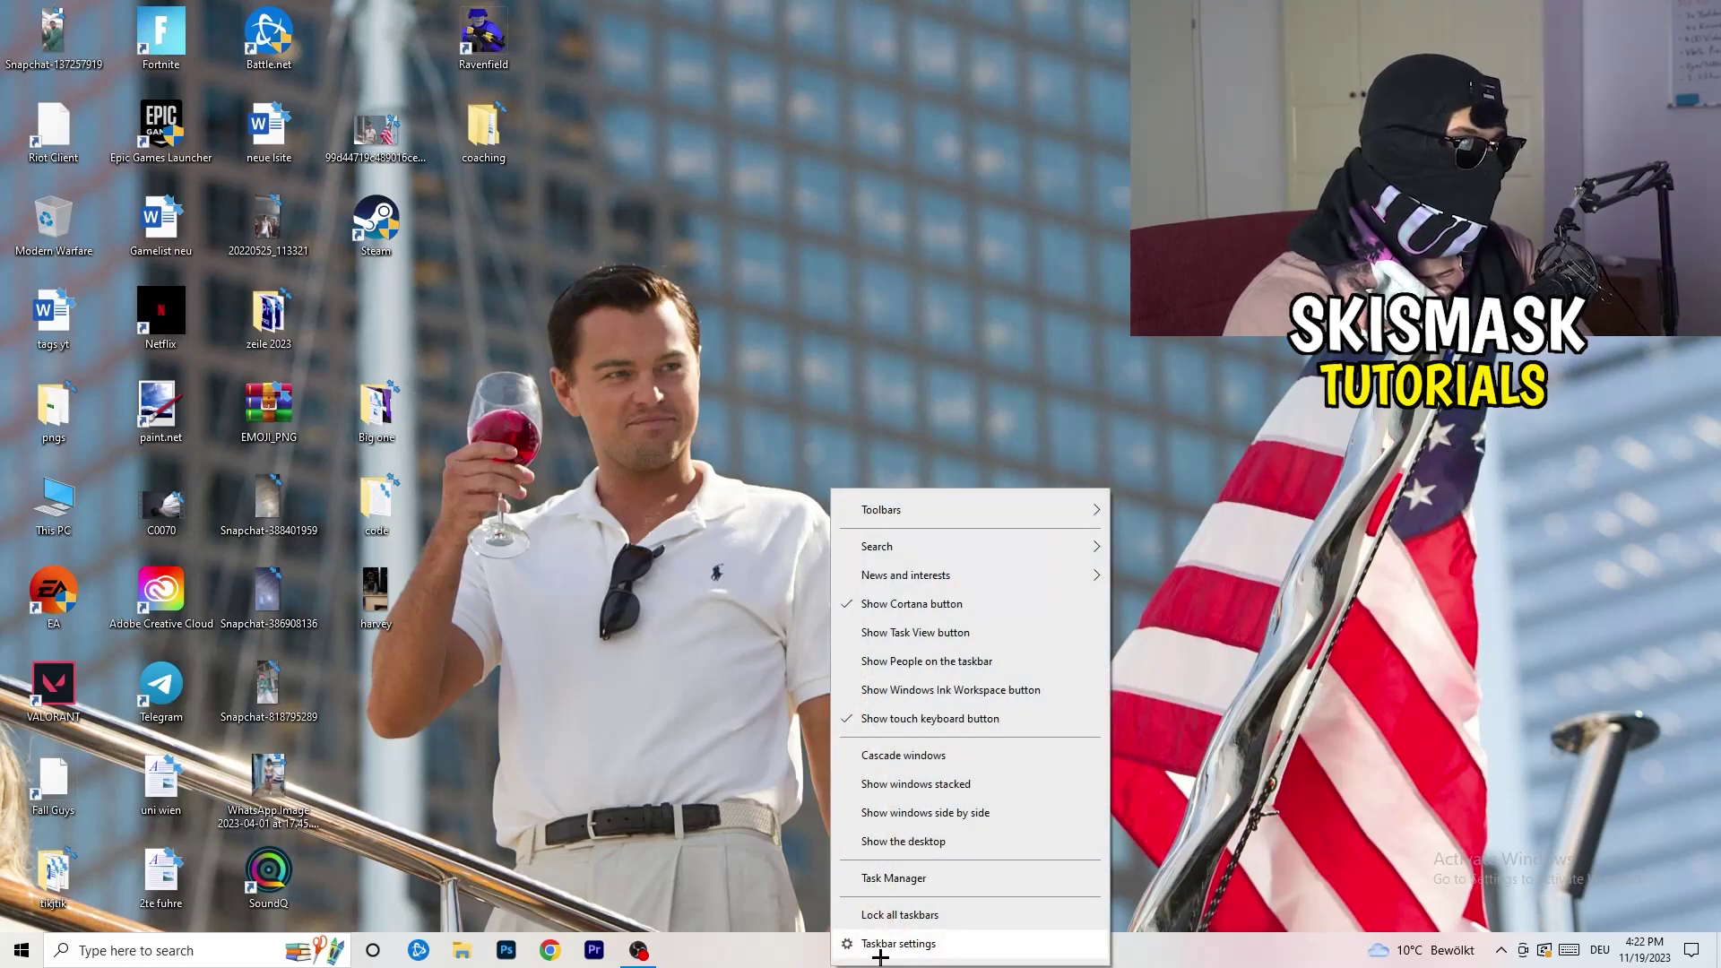
{"action": "left_click", "coordinate": [887, 877]}
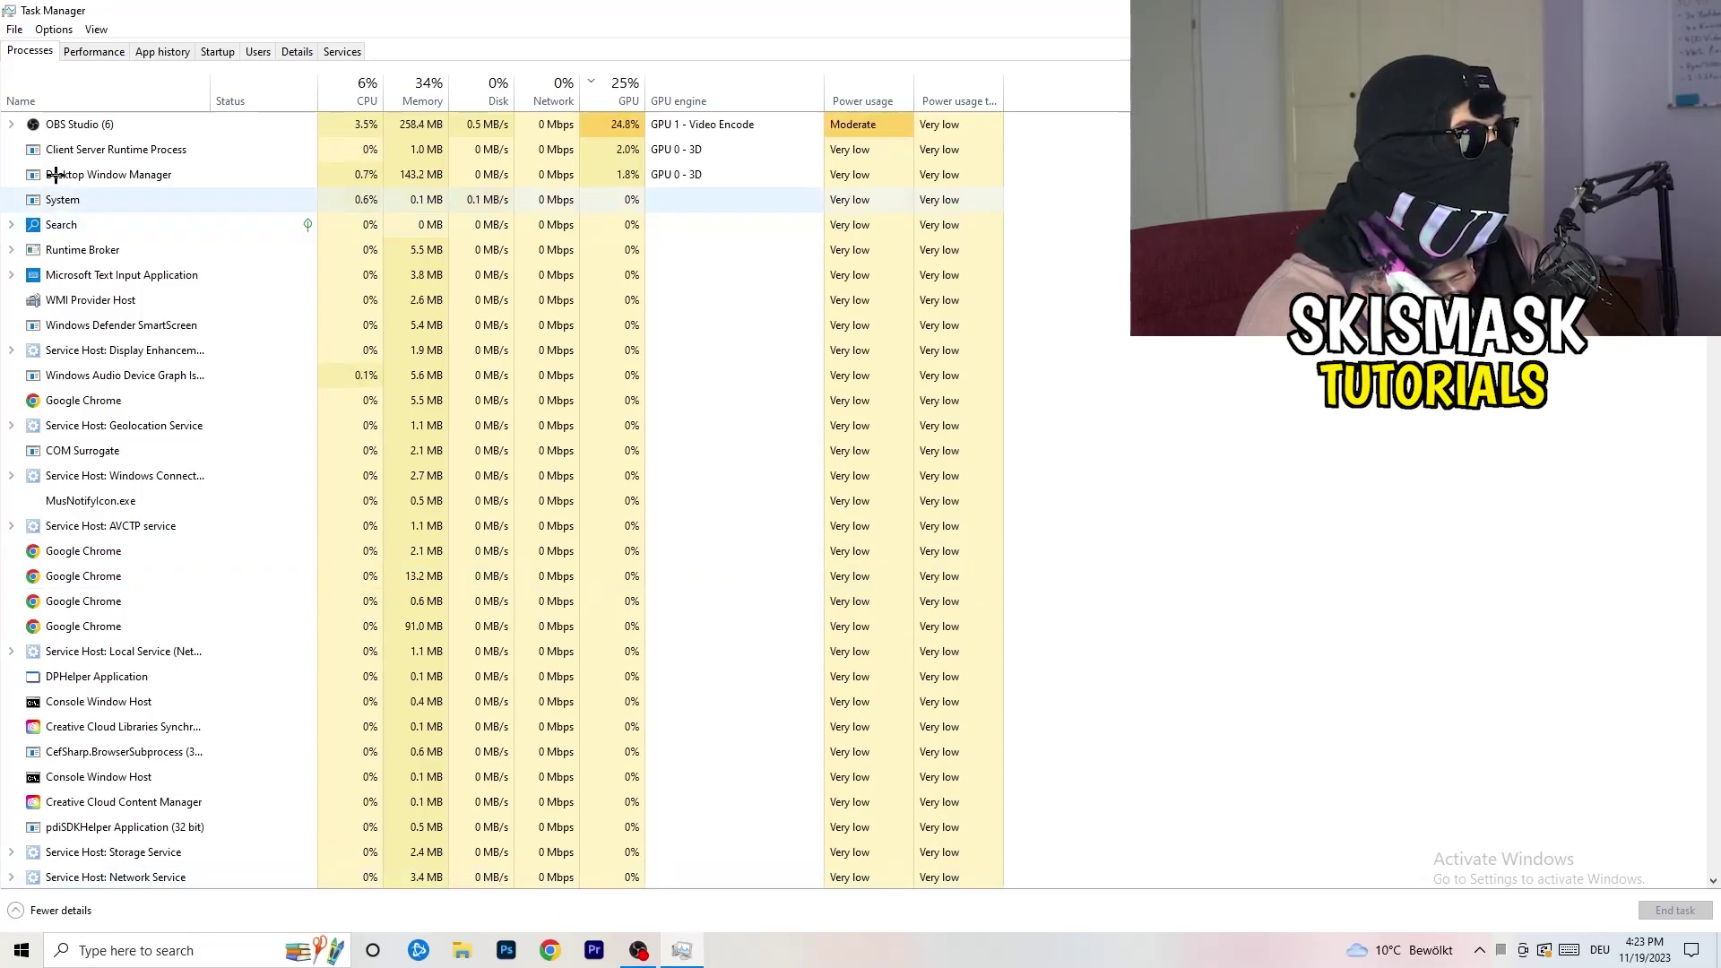
{"action": "left_click", "coordinate": [104, 54]}
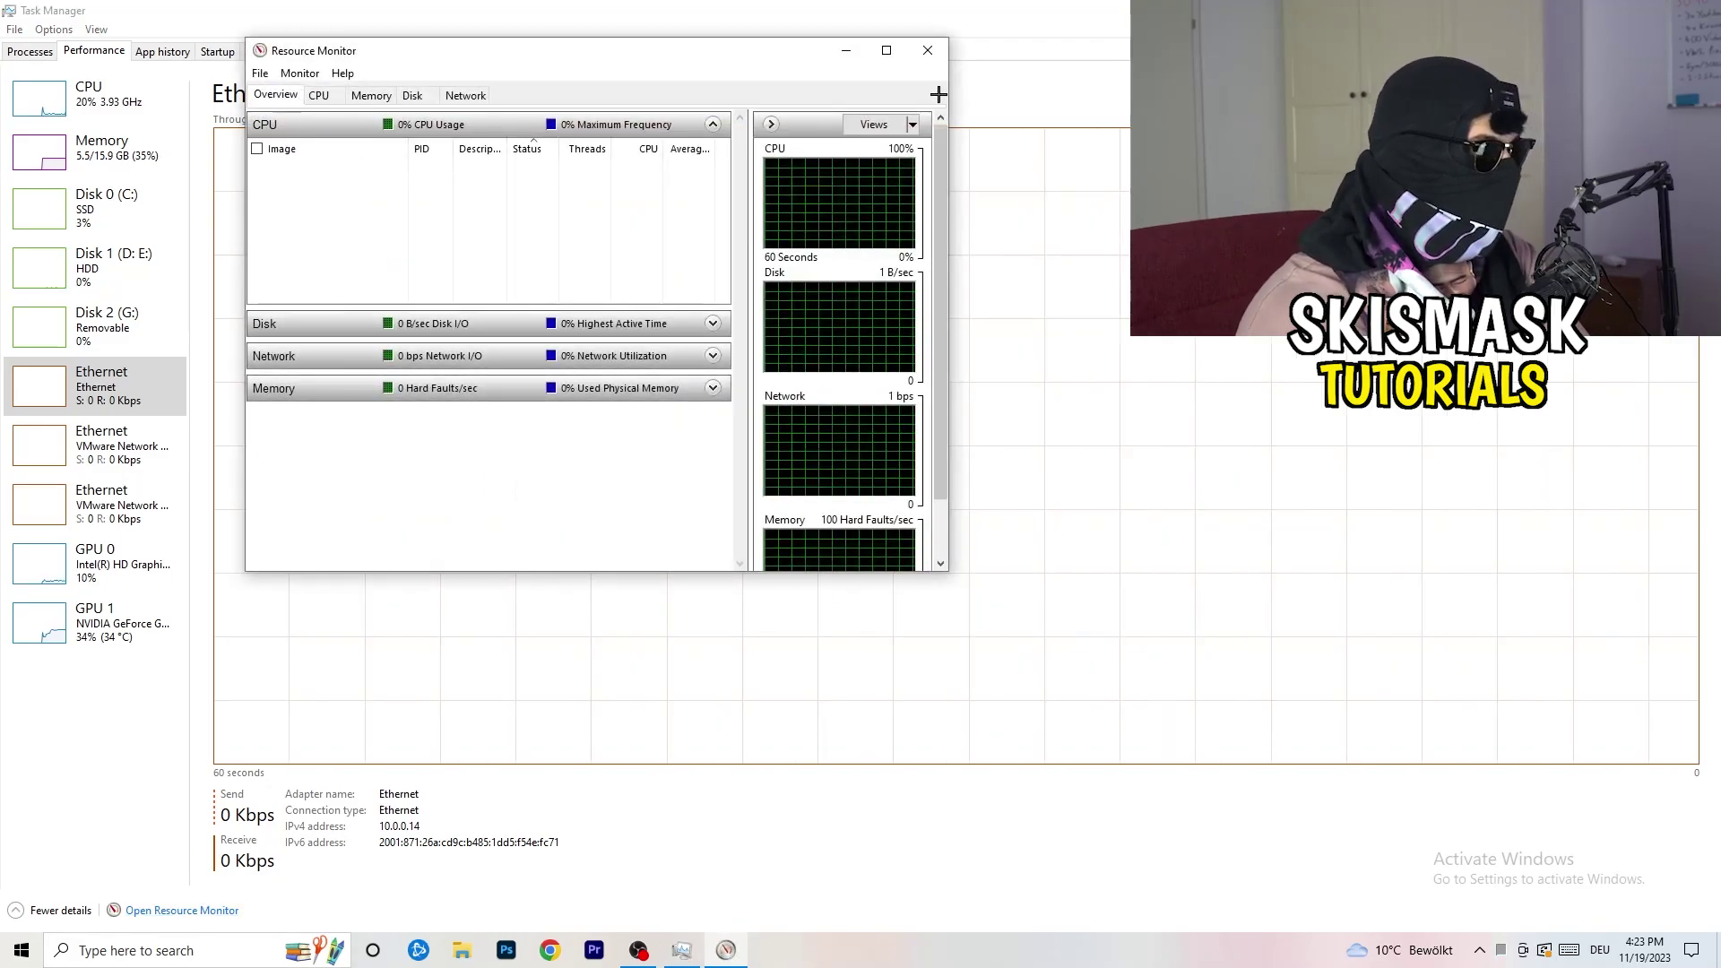
{"action": "left_click", "coordinate": [885, 46]}
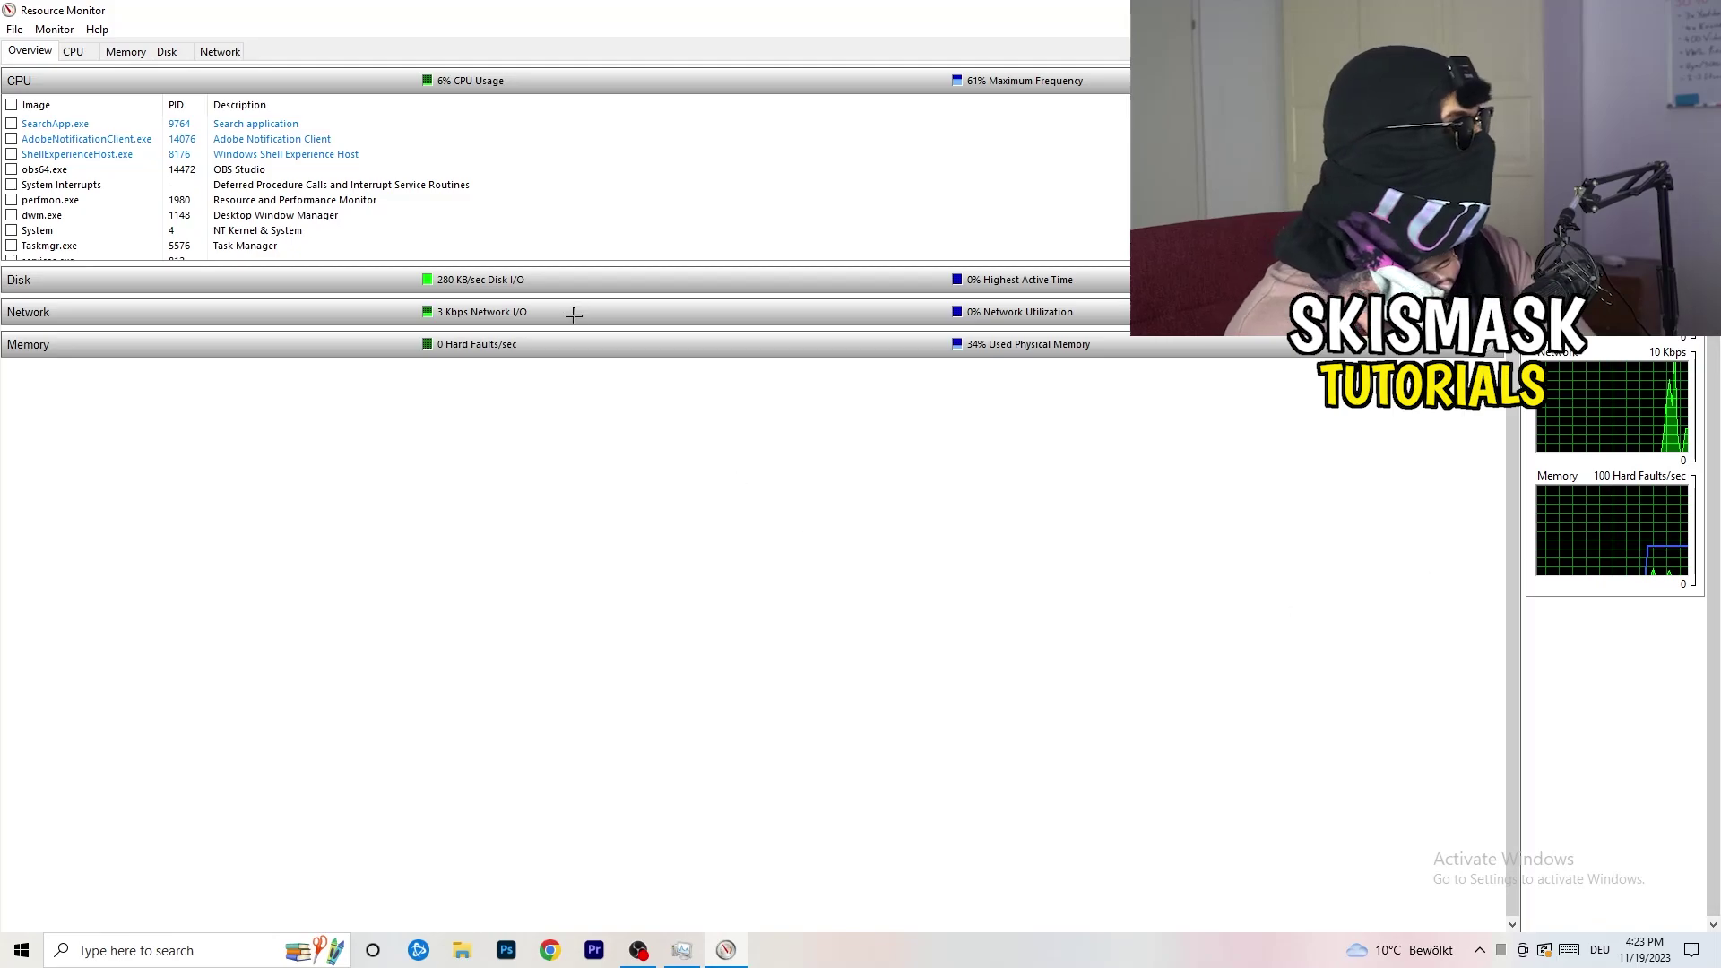
Examine the running processes in the Resource Monitor overview and the processes with network activity.
{"action": "scroll", "coordinate": [495, 187], "scroll_direction": "down", "scroll_amount": 3}
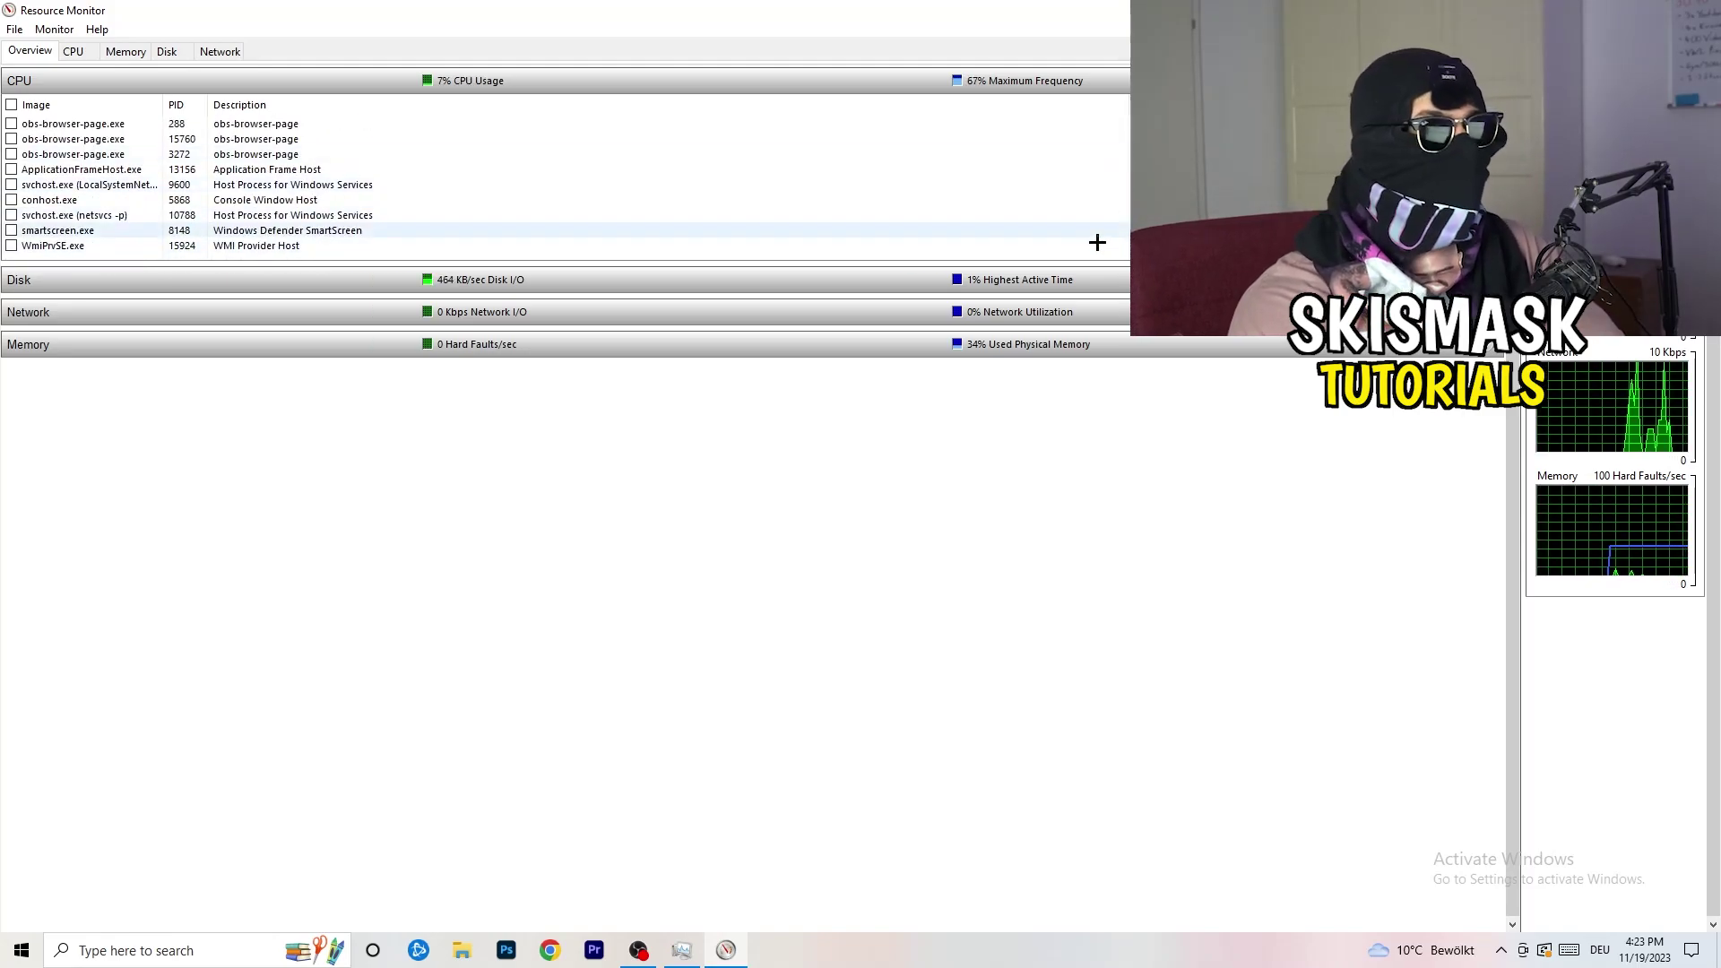
{"action": "right_click", "coordinate": [1023, 201]}
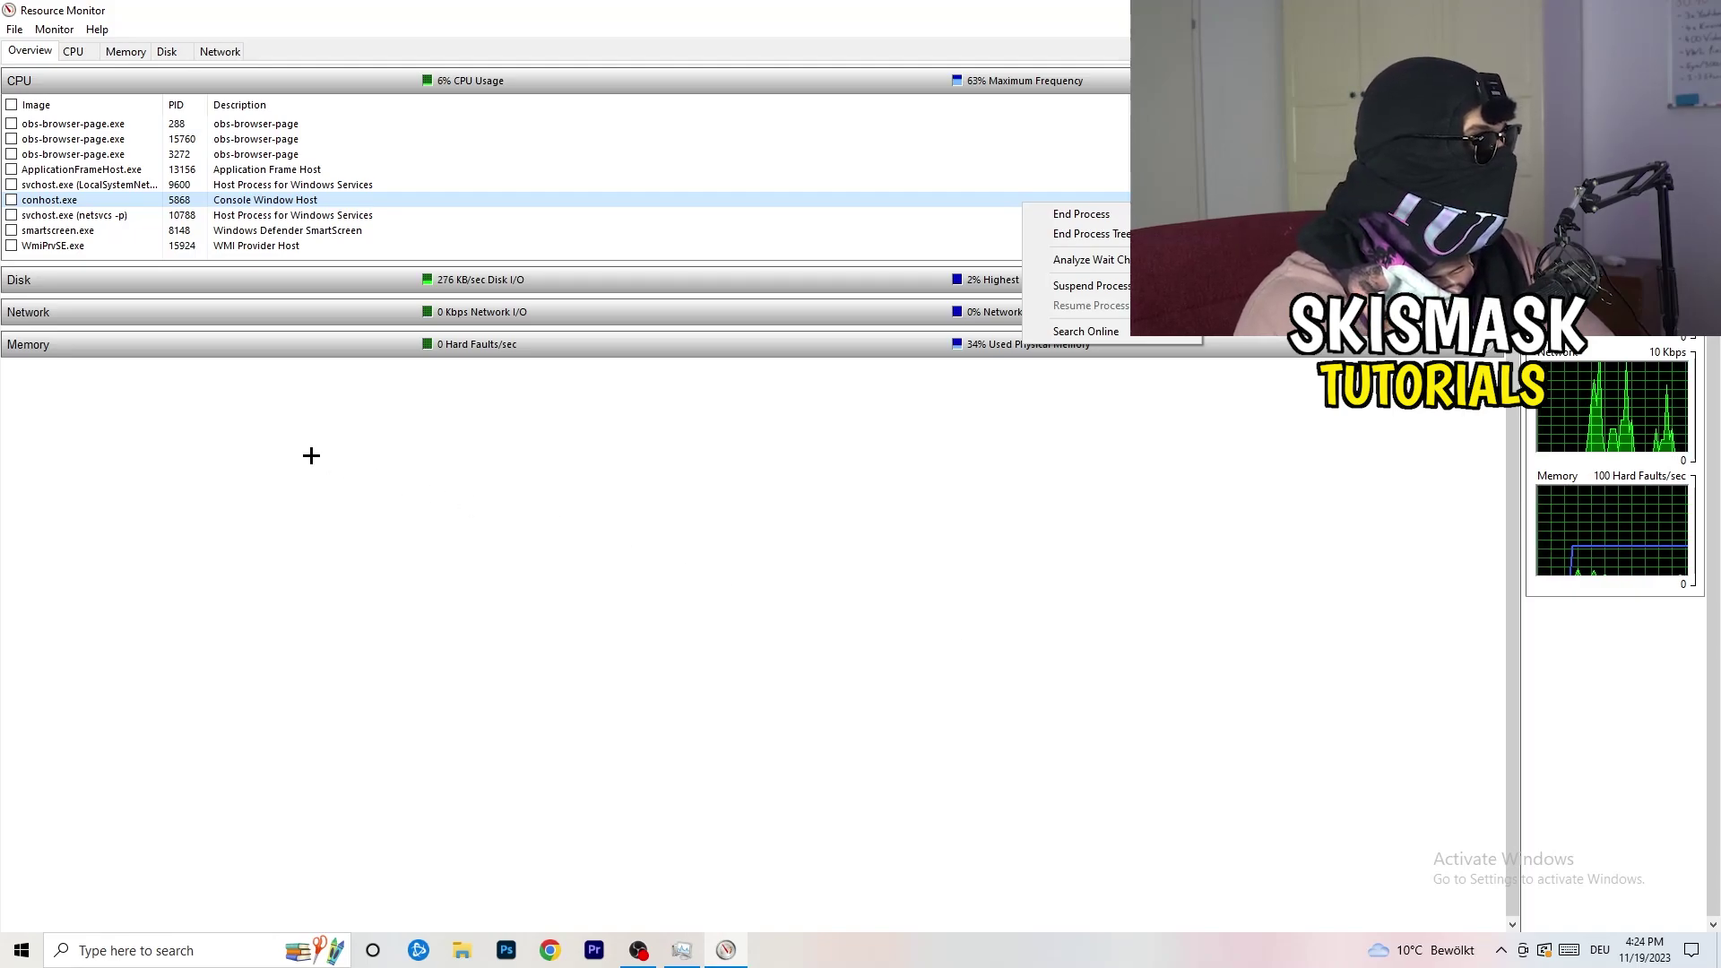
{"action": "left_click", "coordinate": [222, 52]}
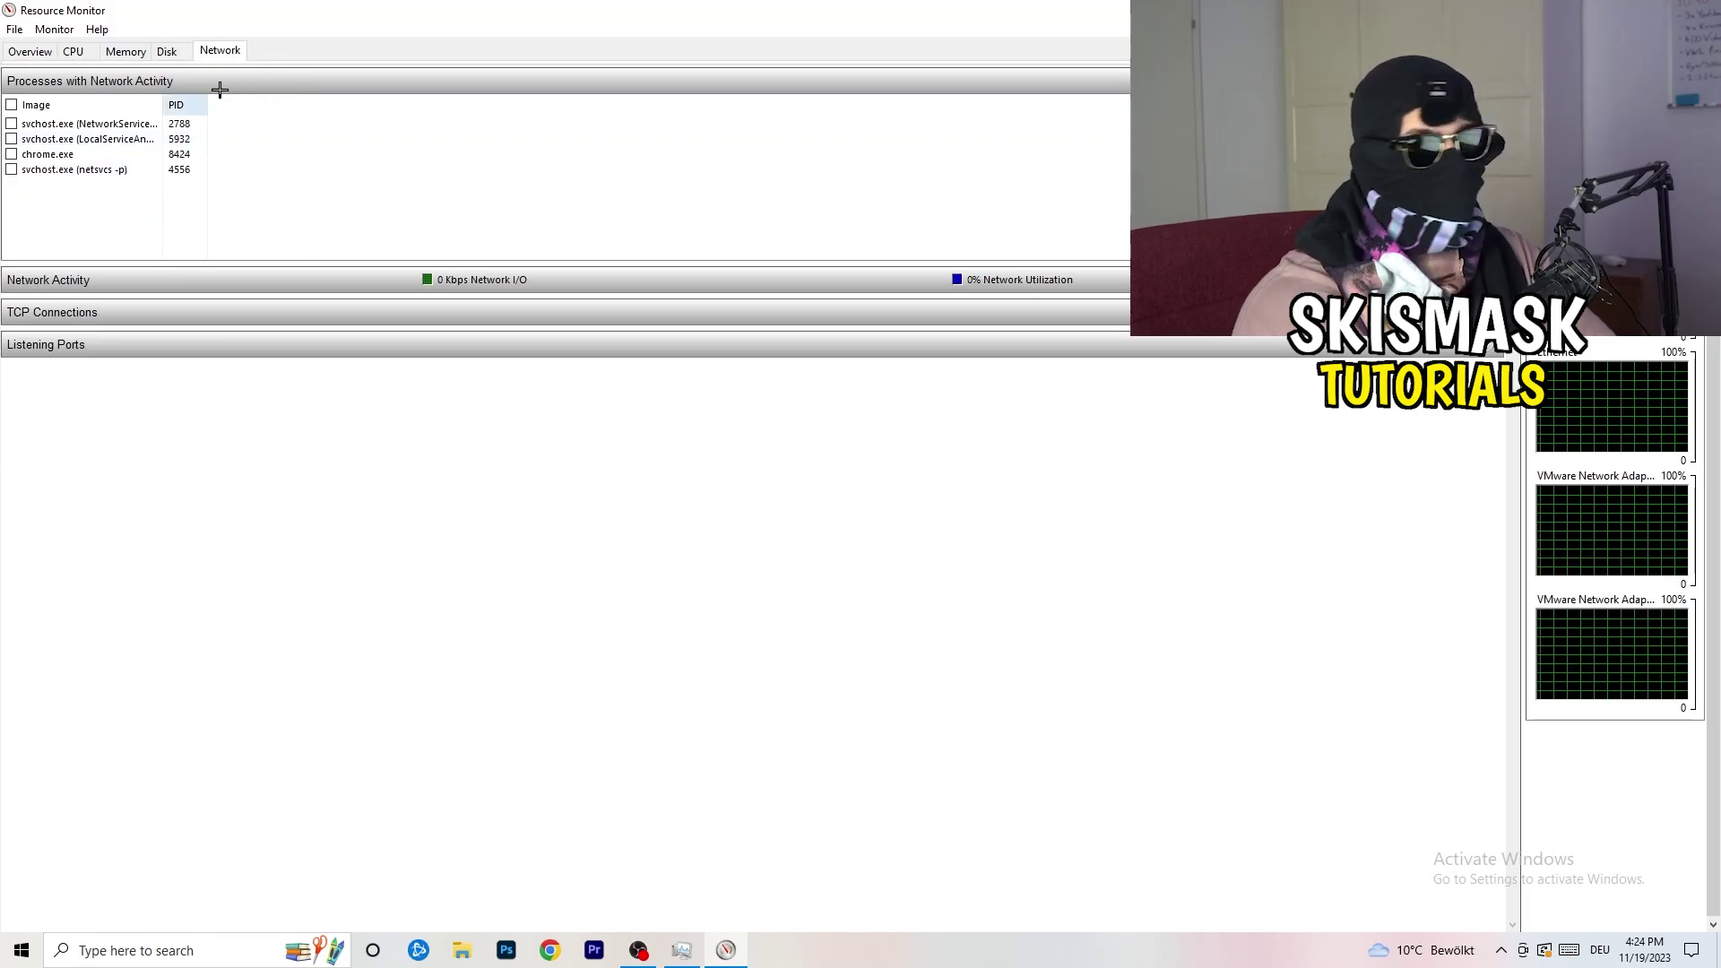
{"action": "left_click", "coordinate": [31, 51]}
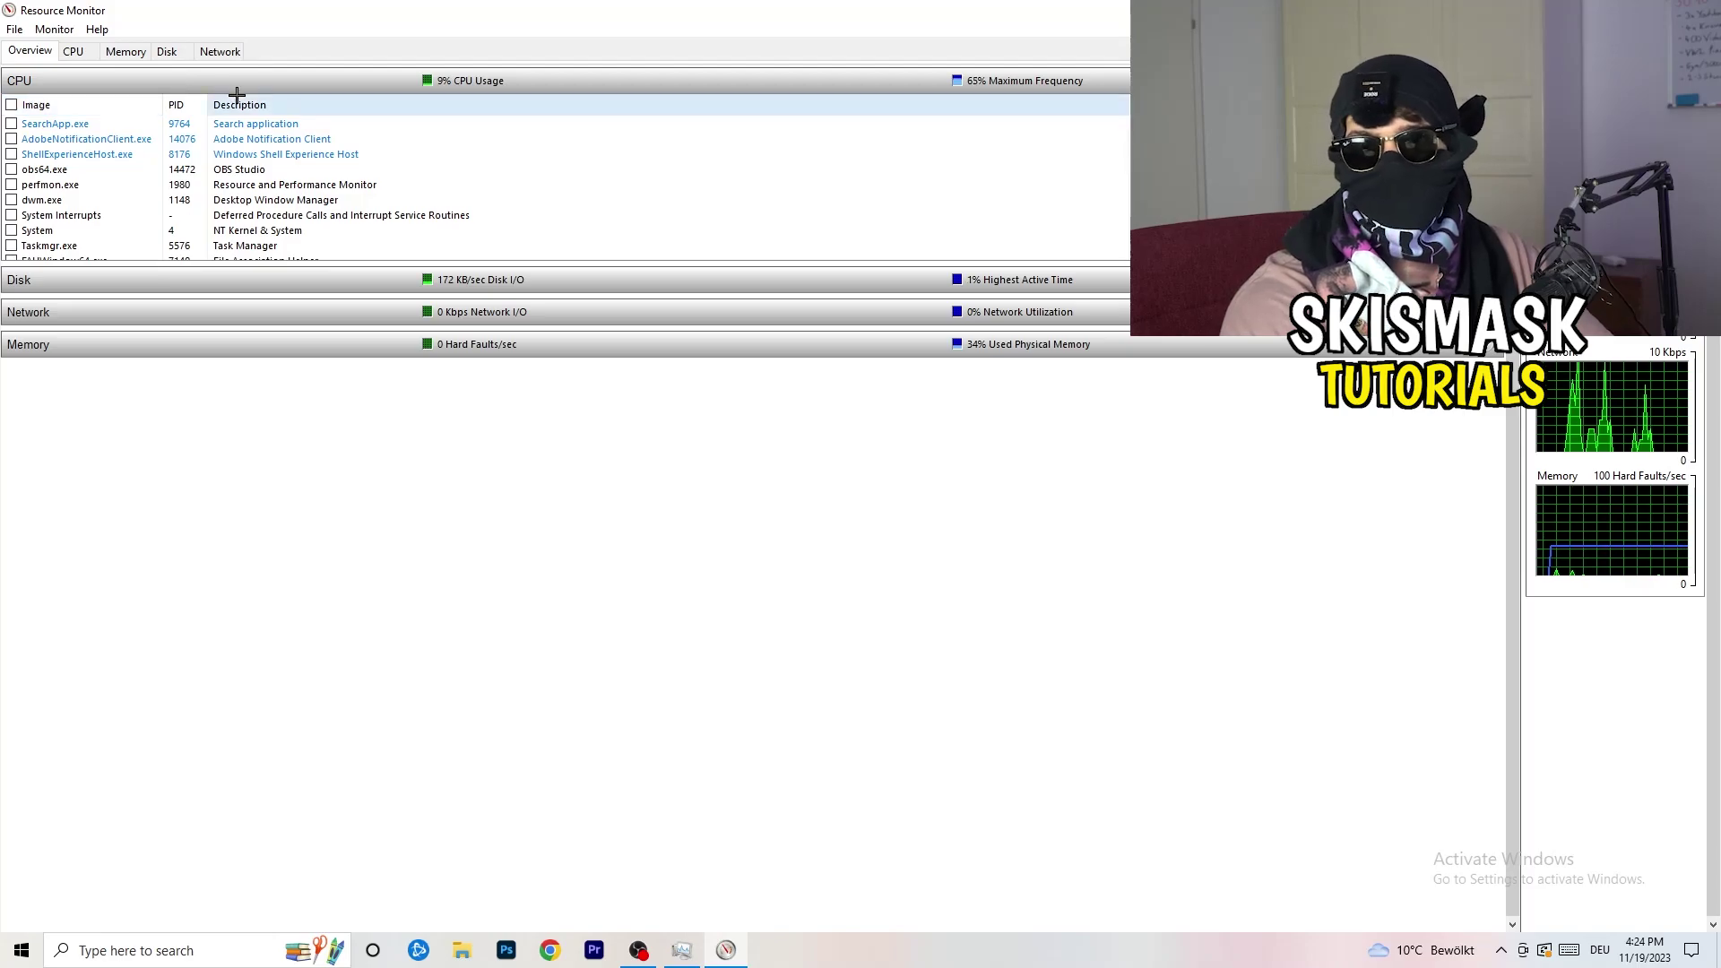
{"action": "left_click", "coordinate": [216, 52]}
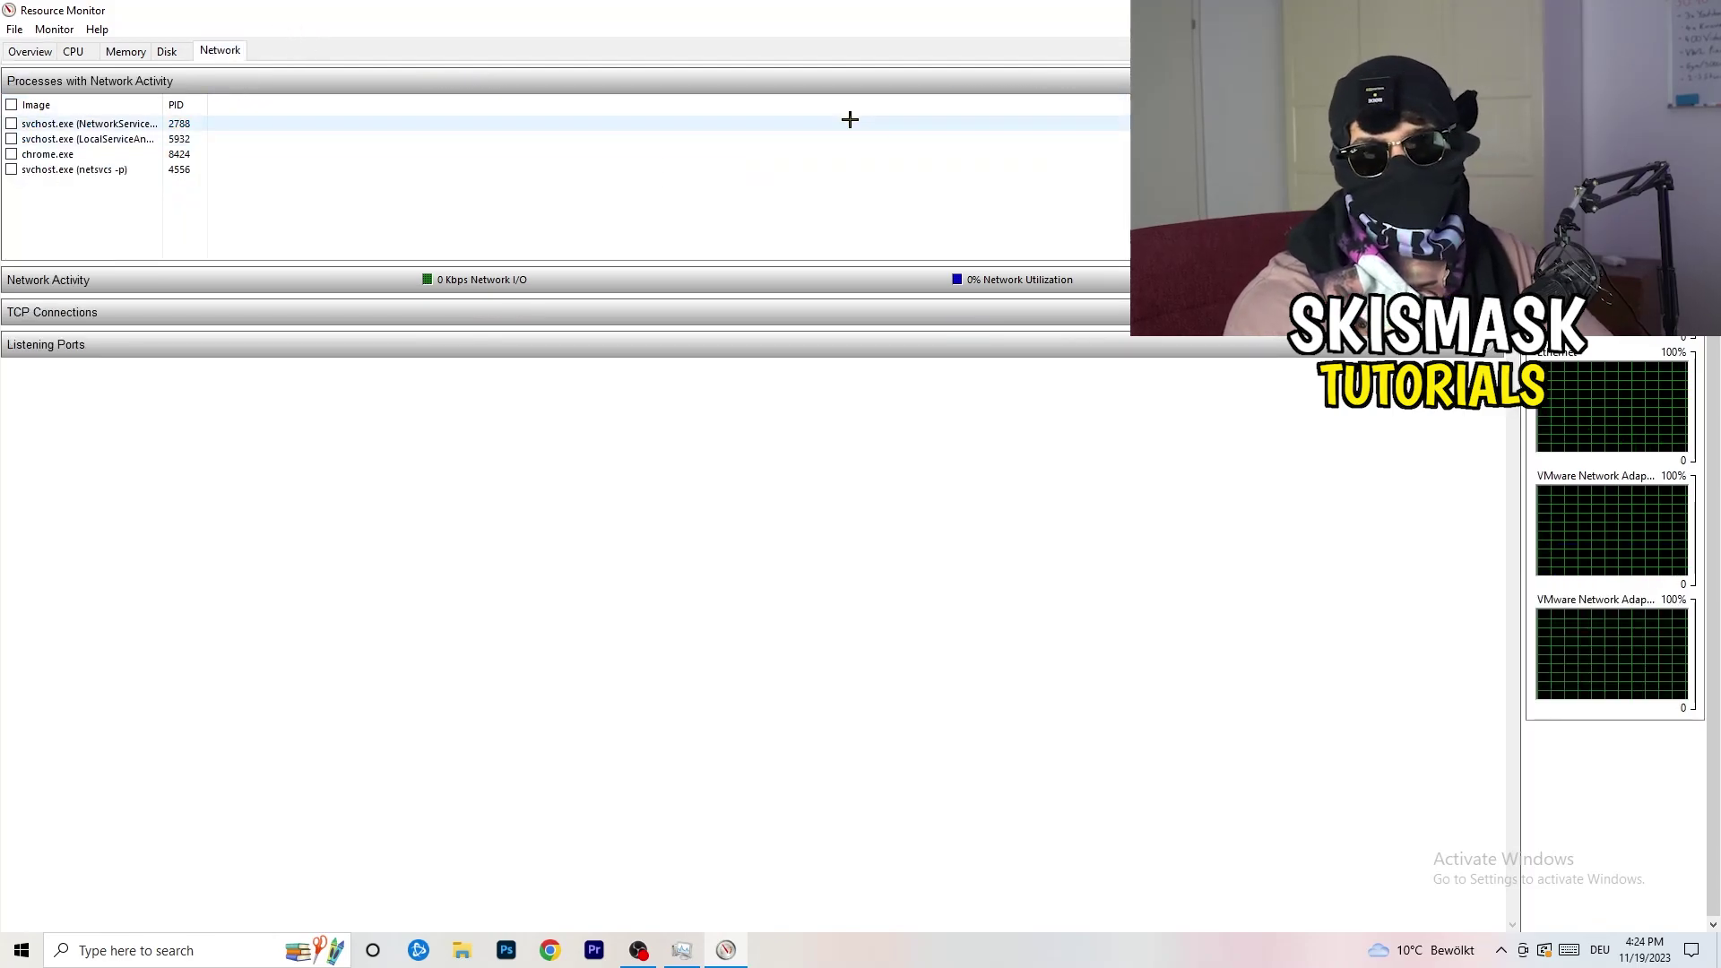
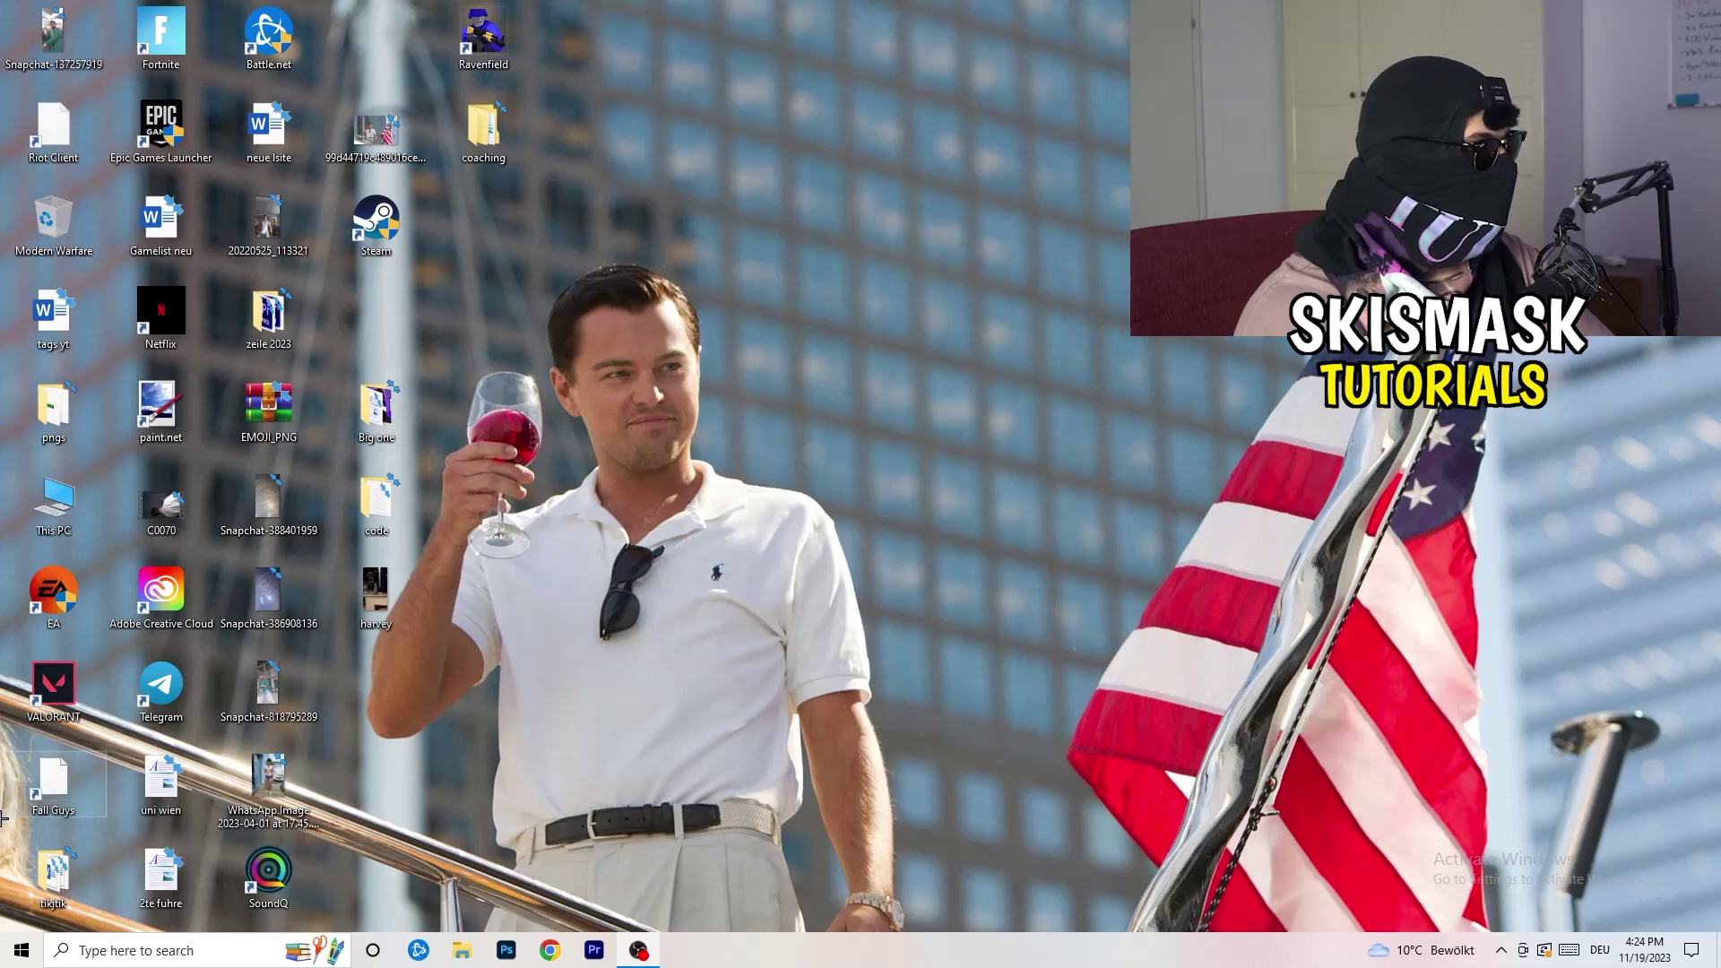
Open the Network & Internet status page in Windows Settings.
{"action": "left_click", "coordinate": [22, 951]}
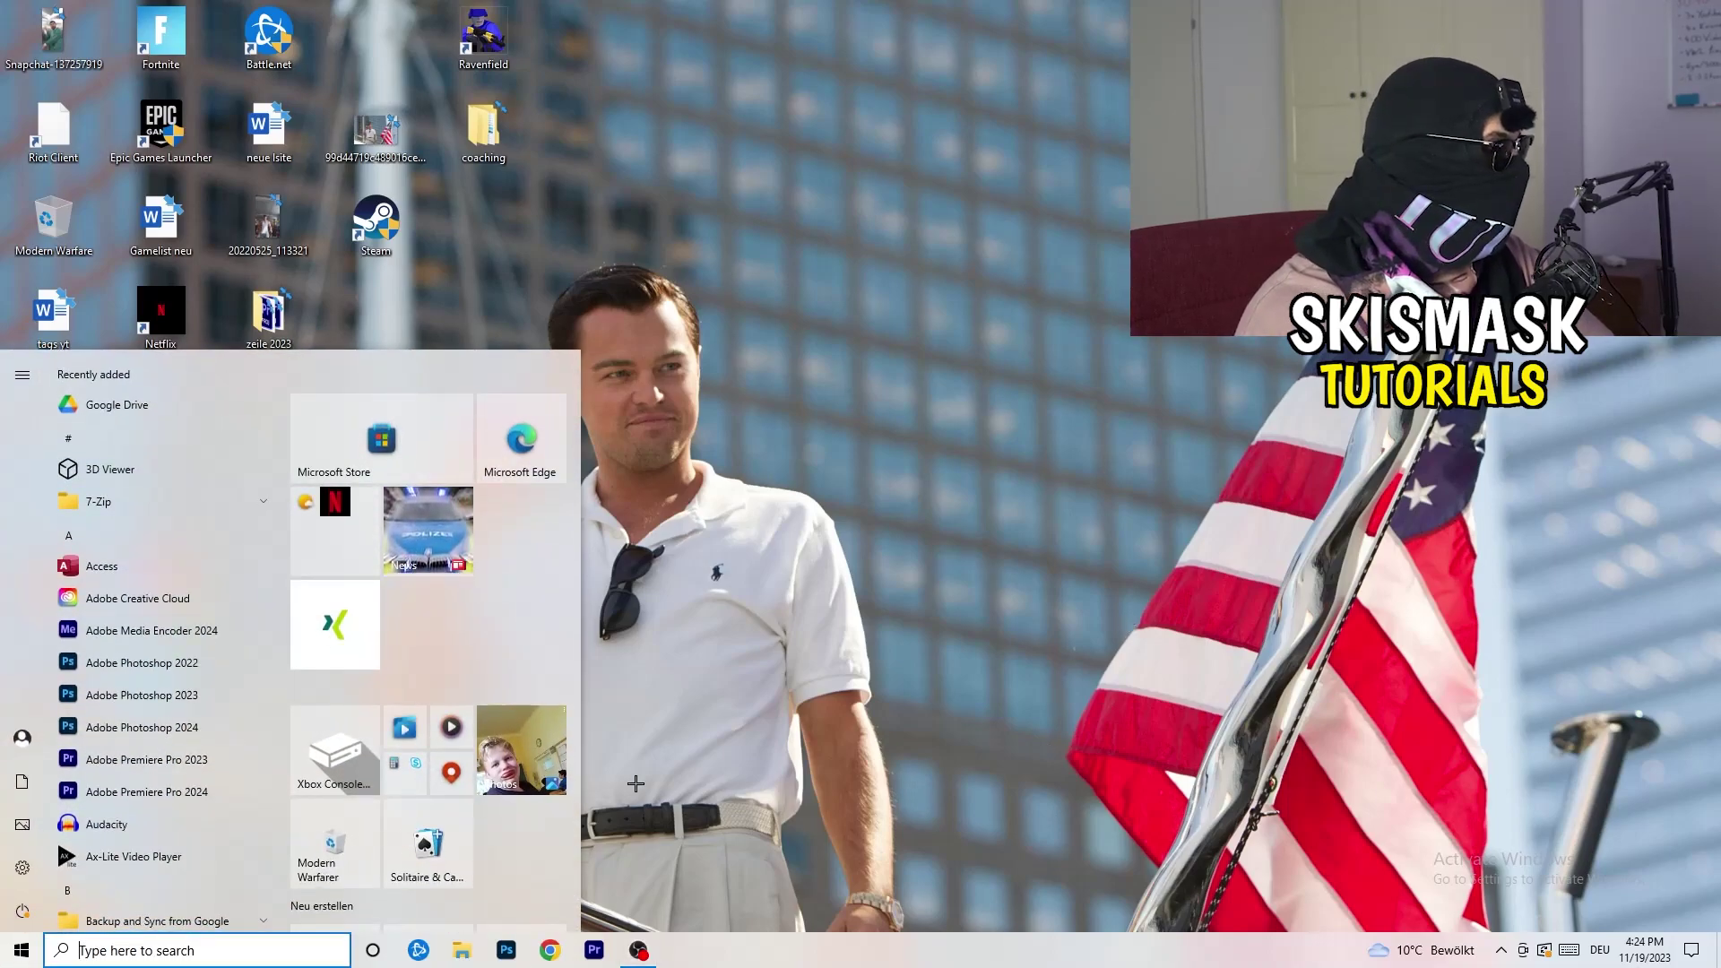
{"action": "left_click", "coordinate": [22, 867]}
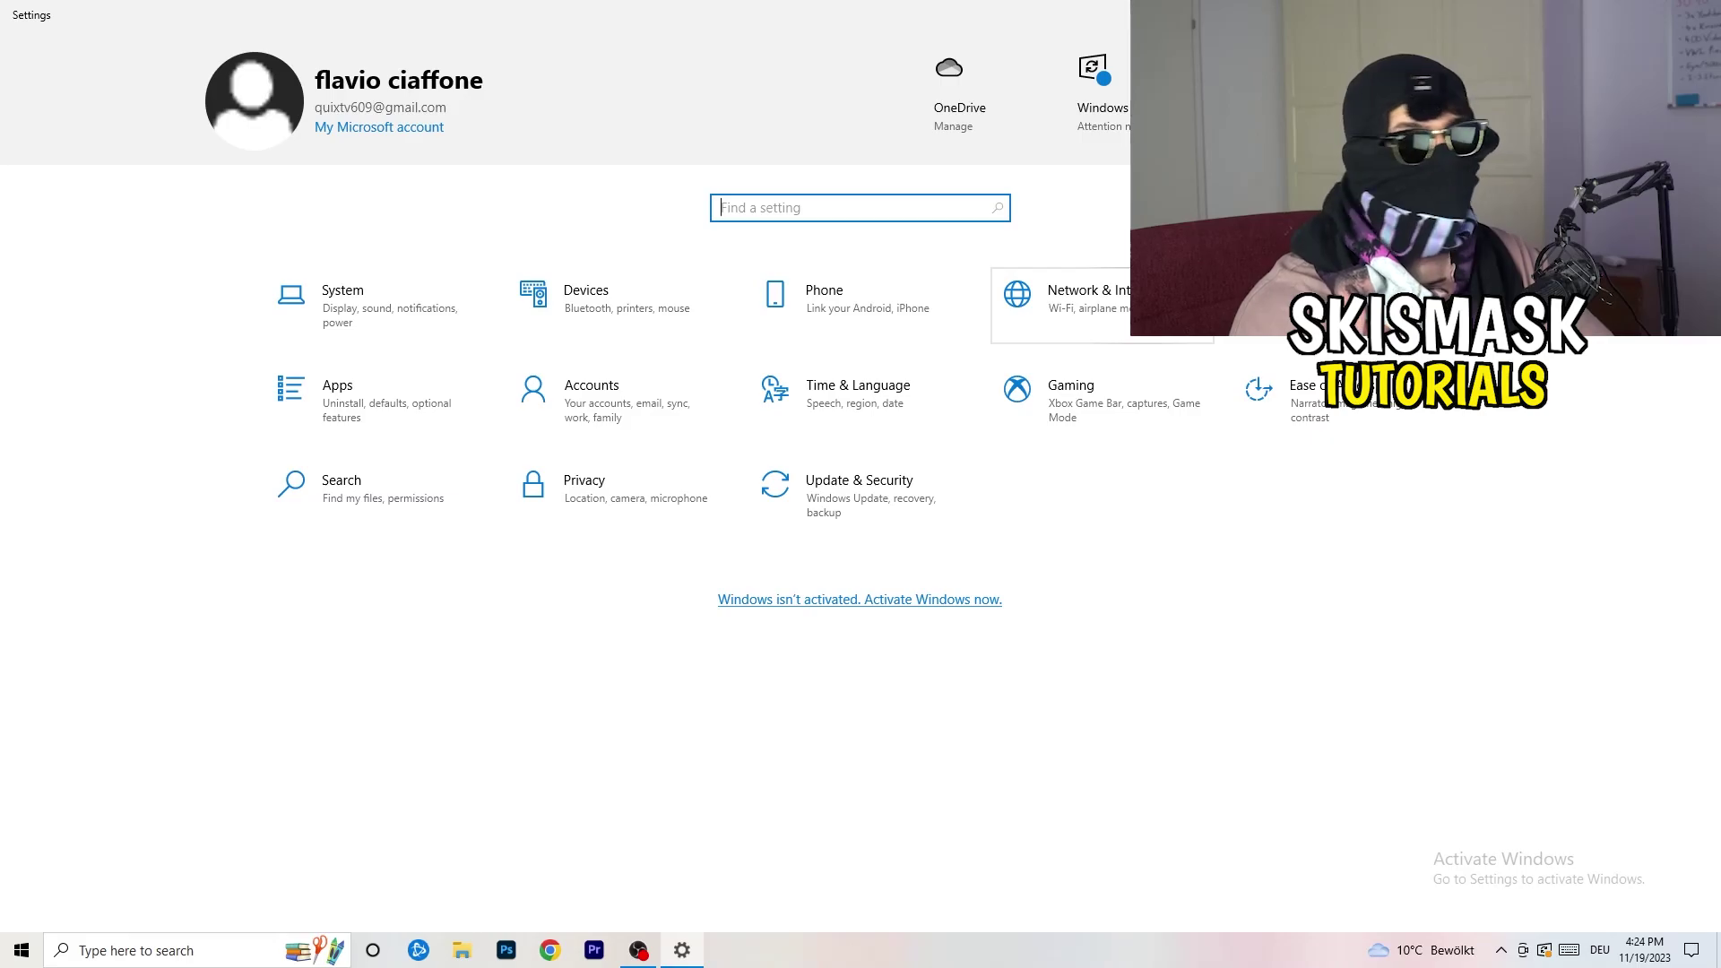
{"action": "left_click", "coordinate": [1165, 305]}
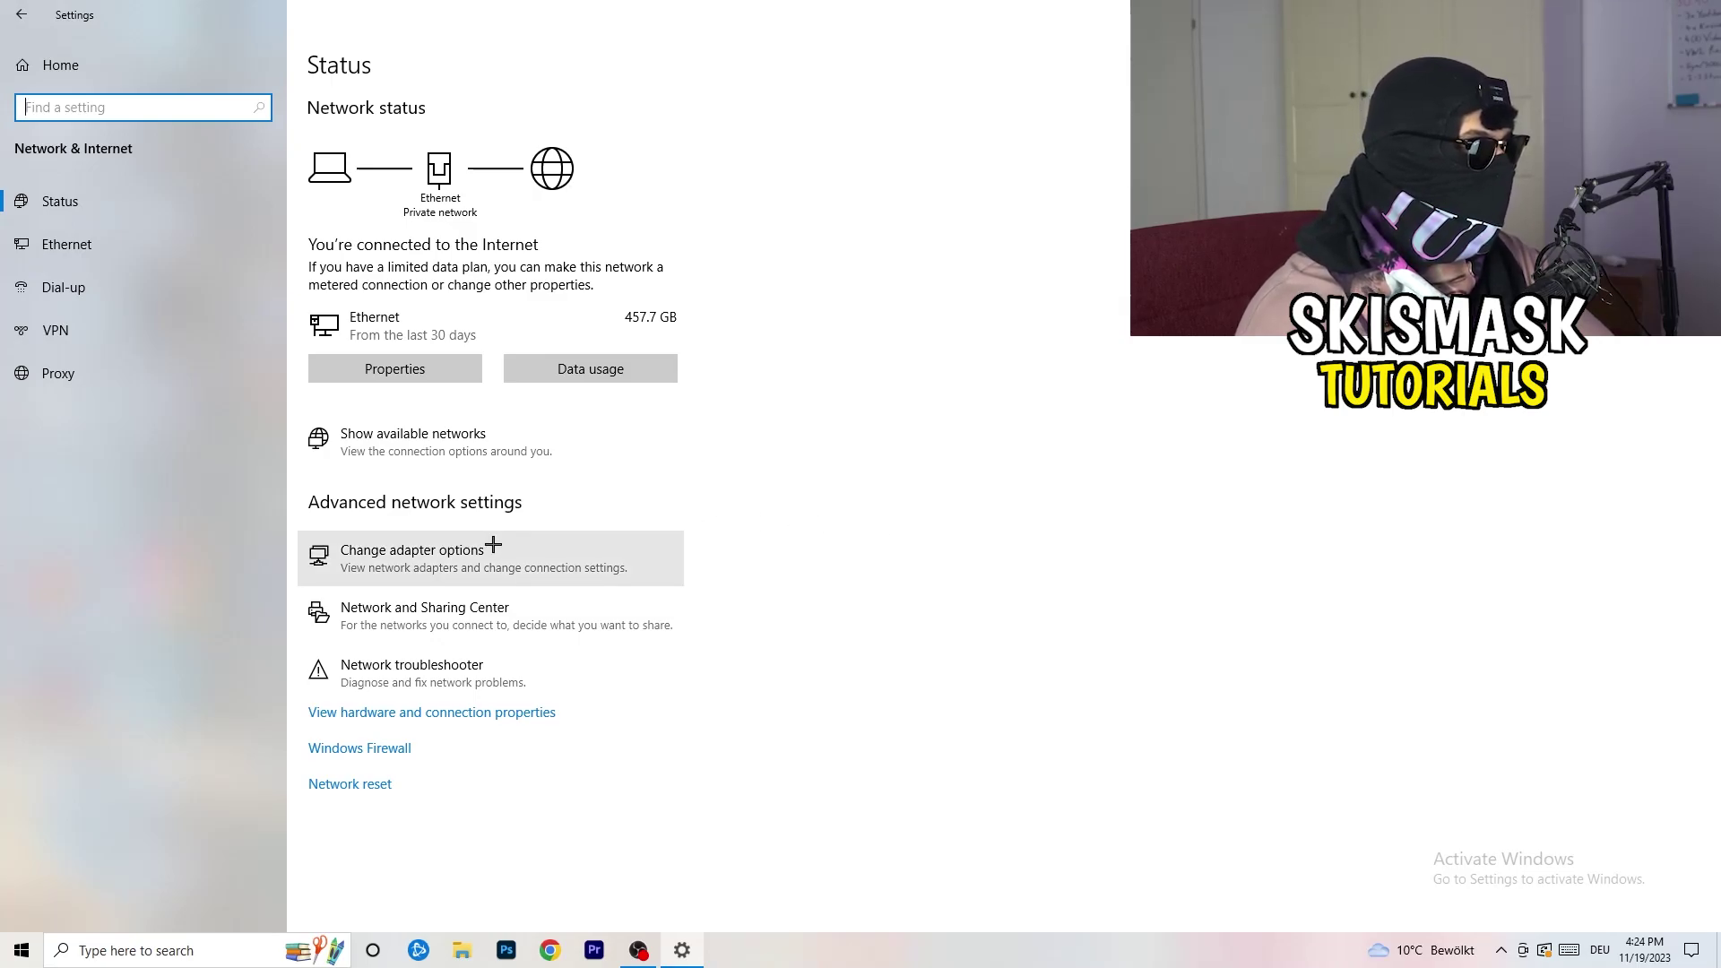
Try to diagnose all network adapters with the network troubleshooter, then cancel the diagnosis.
{"action": "left_click", "coordinate": [443, 681]}
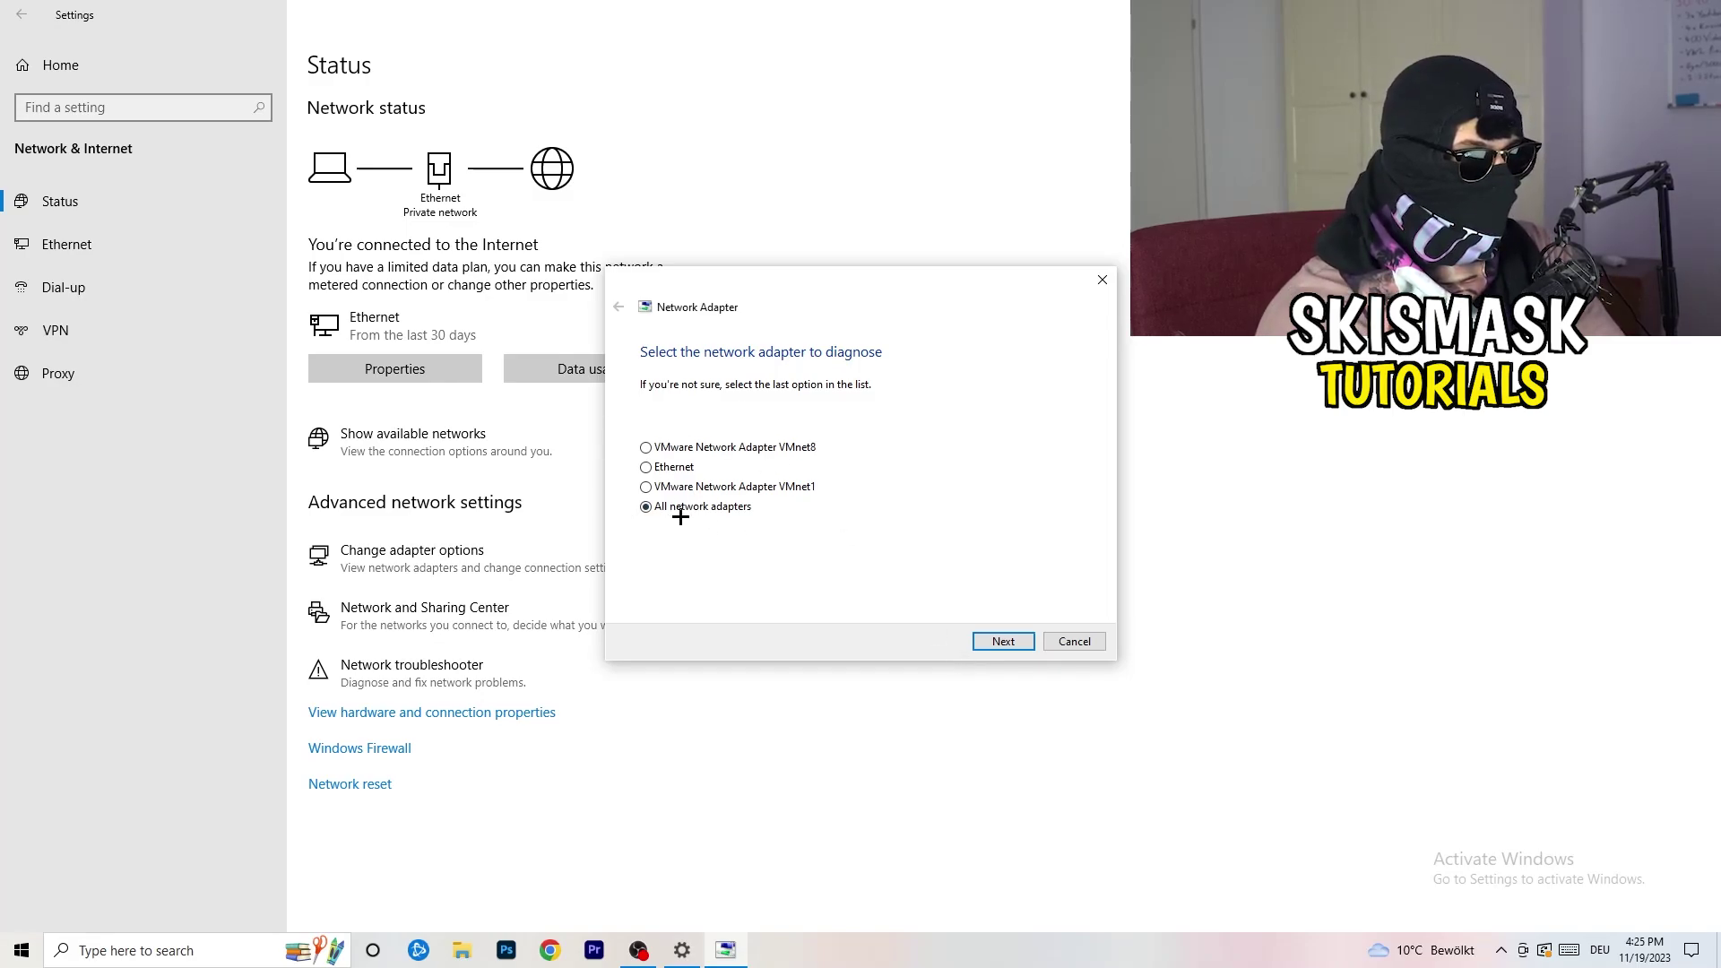
{"action": "left_click", "coordinate": [1003, 642]}
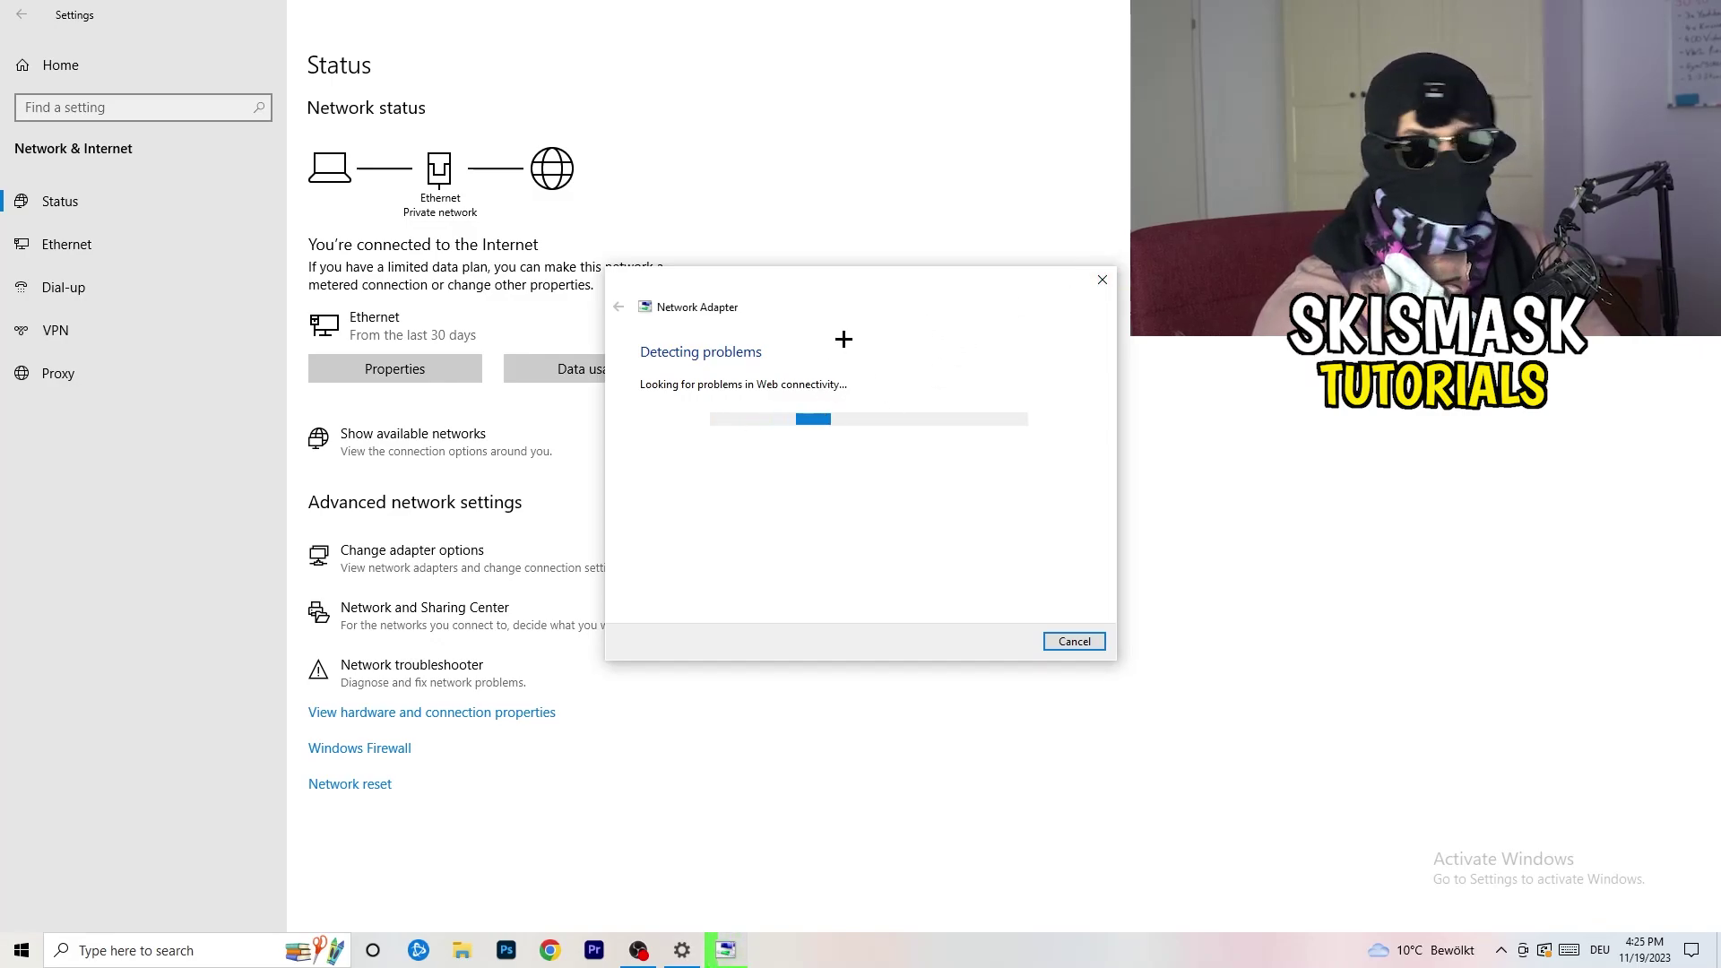
{"action": "left_click", "coordinate": [1110, 286]}
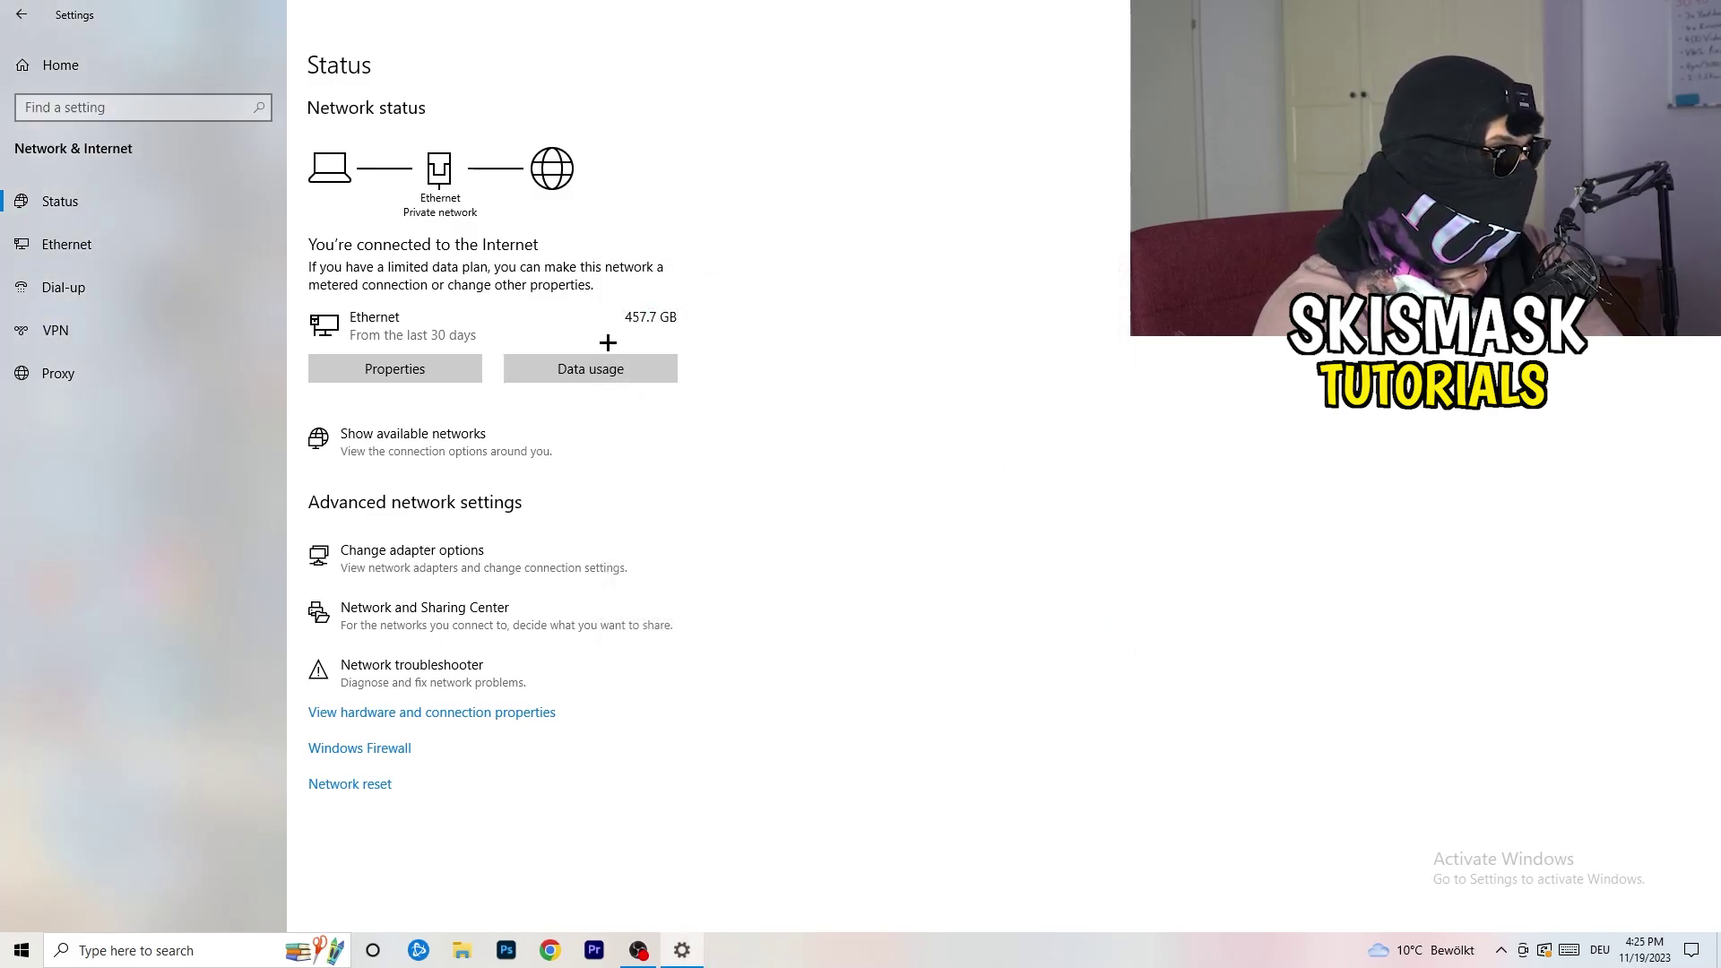
Disable the Ethernet adapter in the Network Connections window.
{"action": "left_click", "coordinate": [450, 563]}
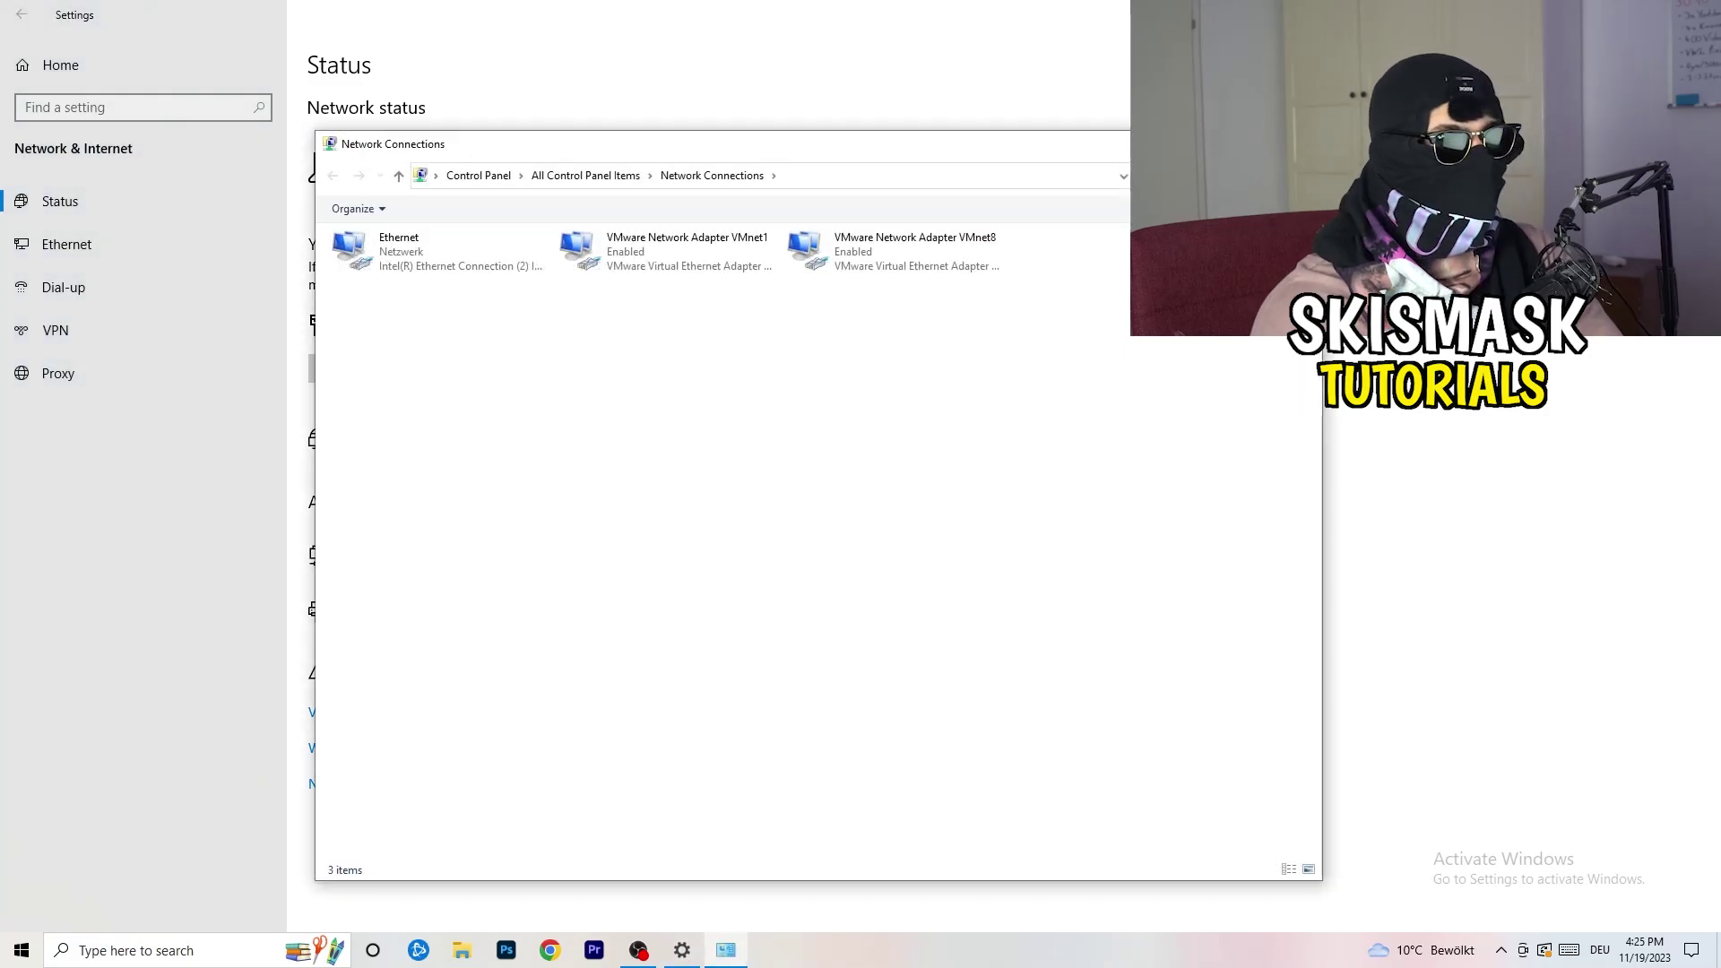
{"action": "left_click", "coordinate": [1260, 144]}
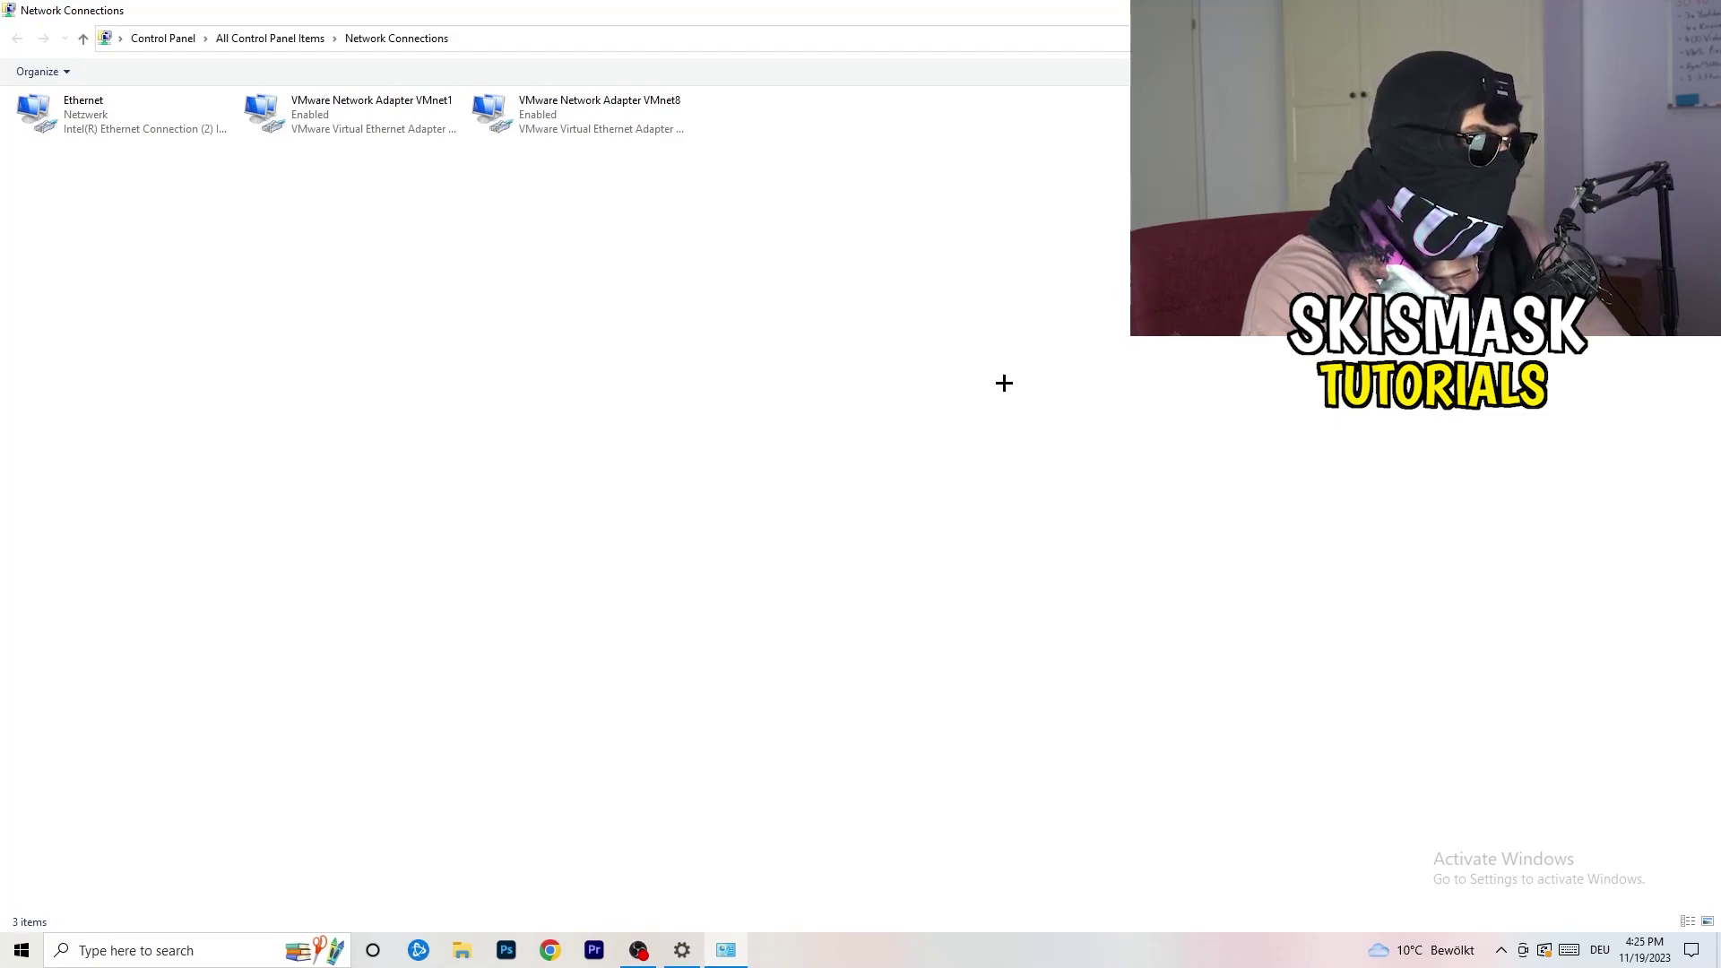
{"action": "left_click", "coordinate": [120, 113]}
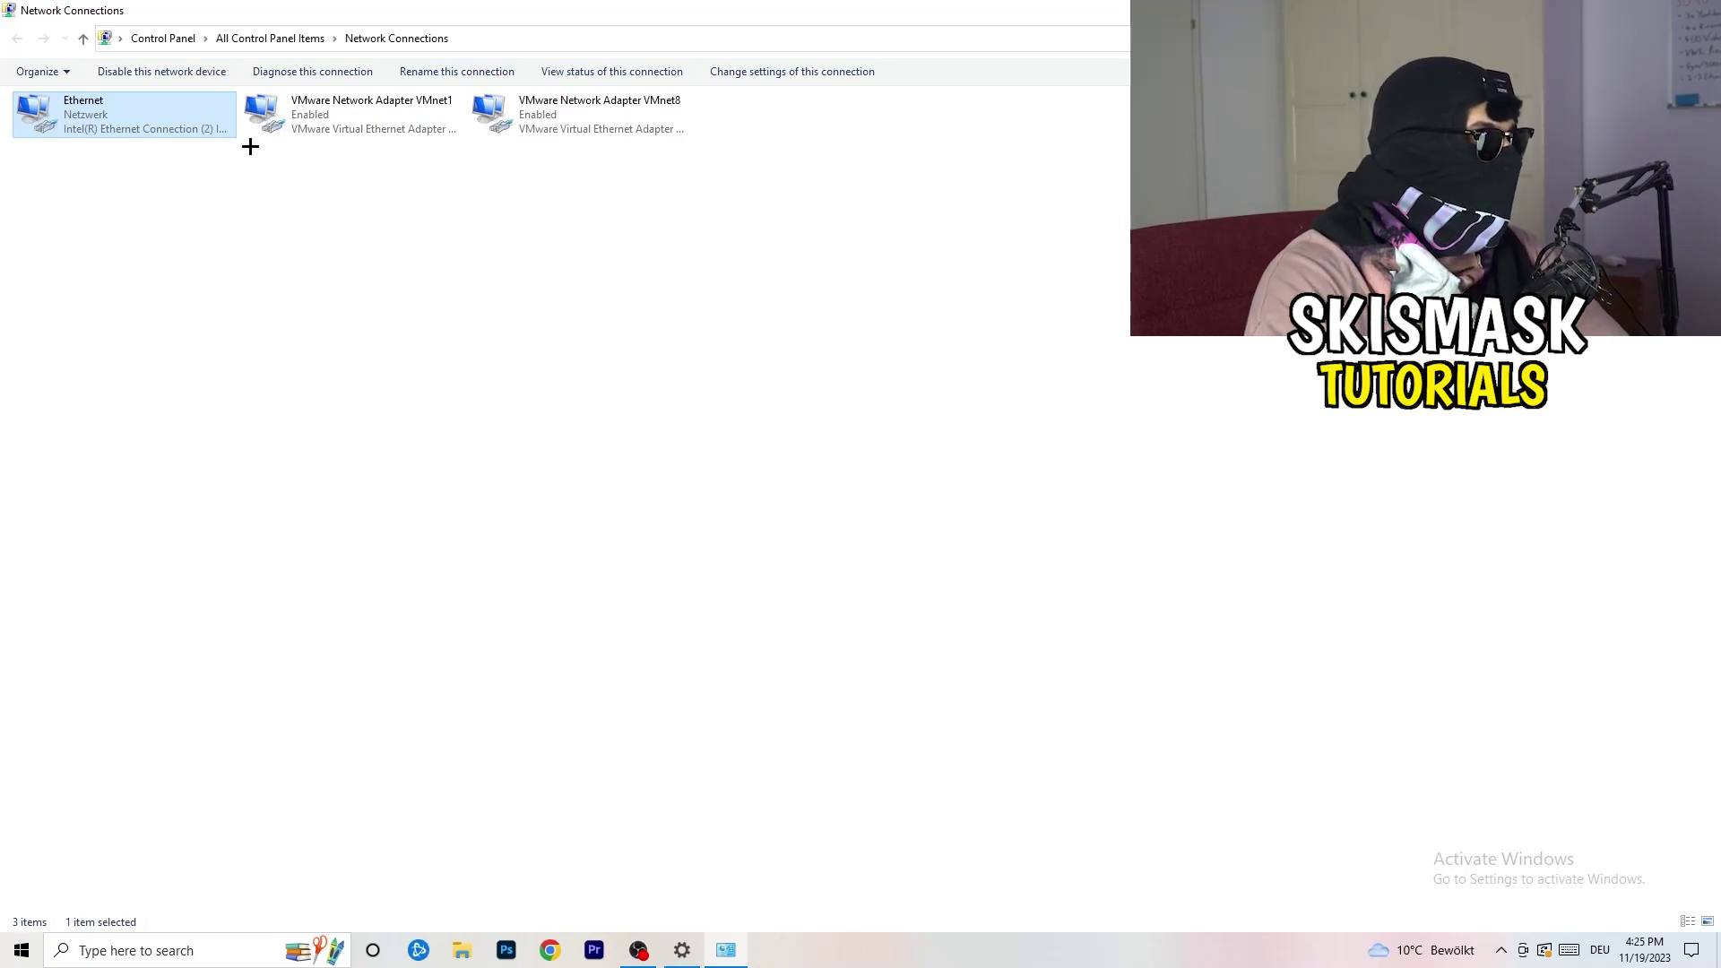
{"action": "right_click", "coordinate": [146, 110]}
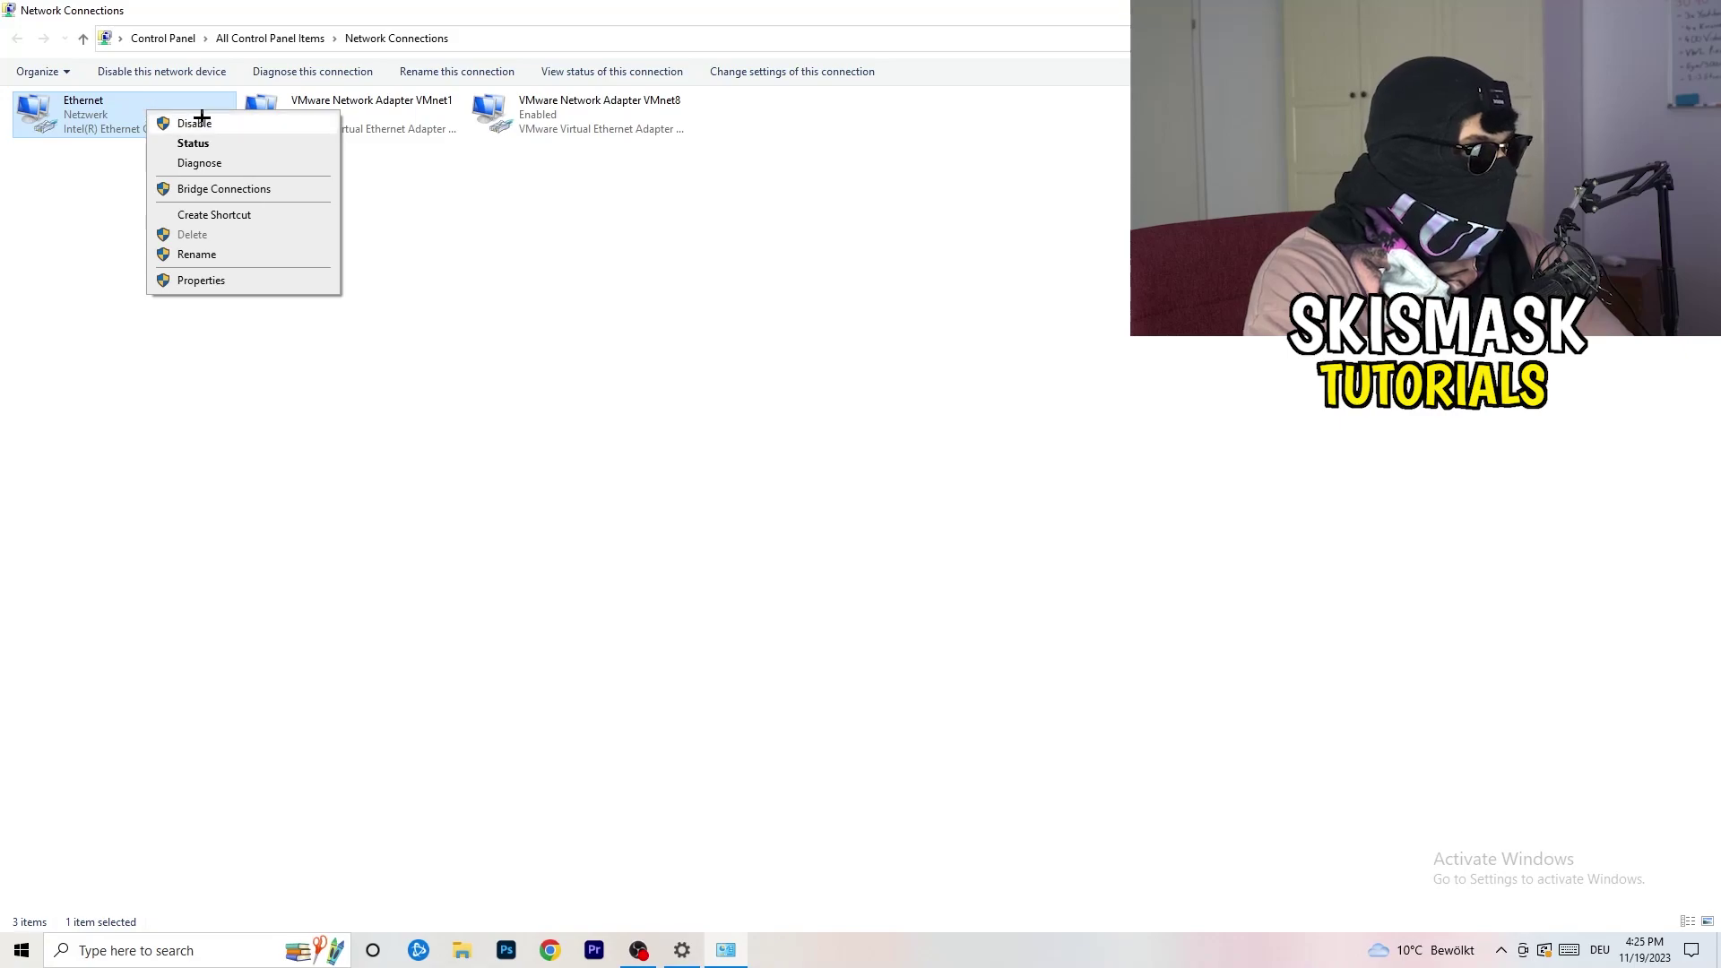
{"action": "left_click", "coordinate": [550, 303]}
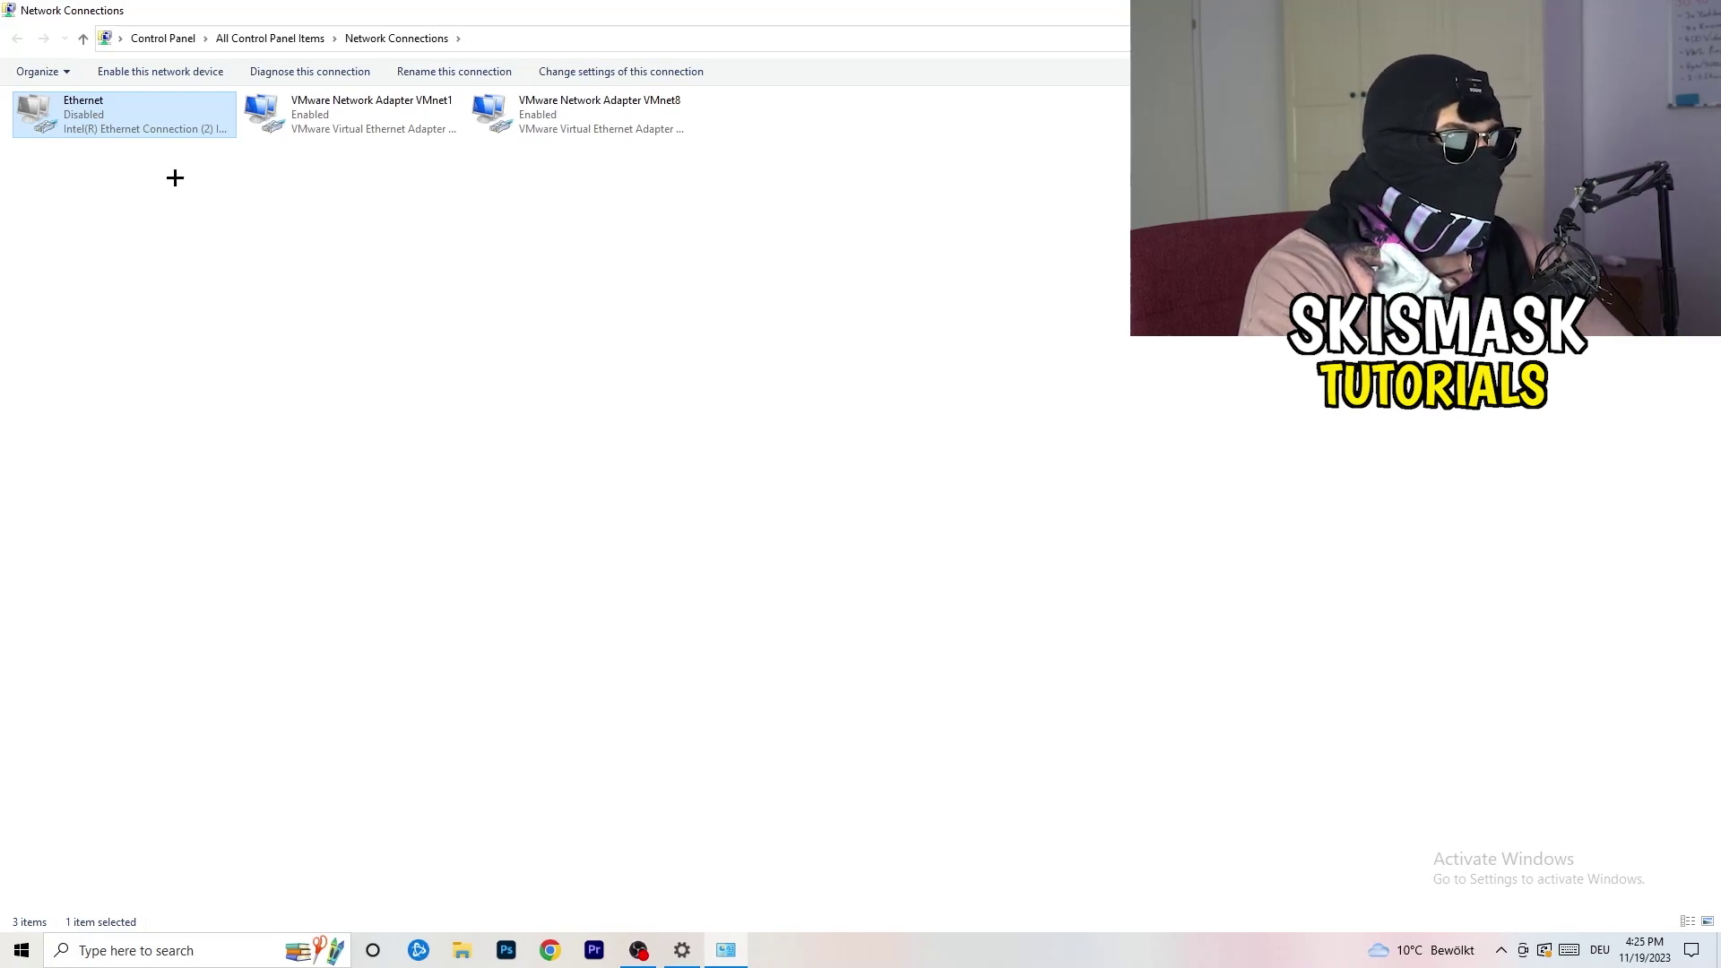
Re-enable the Ethernet adapter and close Network Connections.
{"action": "right_click", "coordinate": [90, 128]}
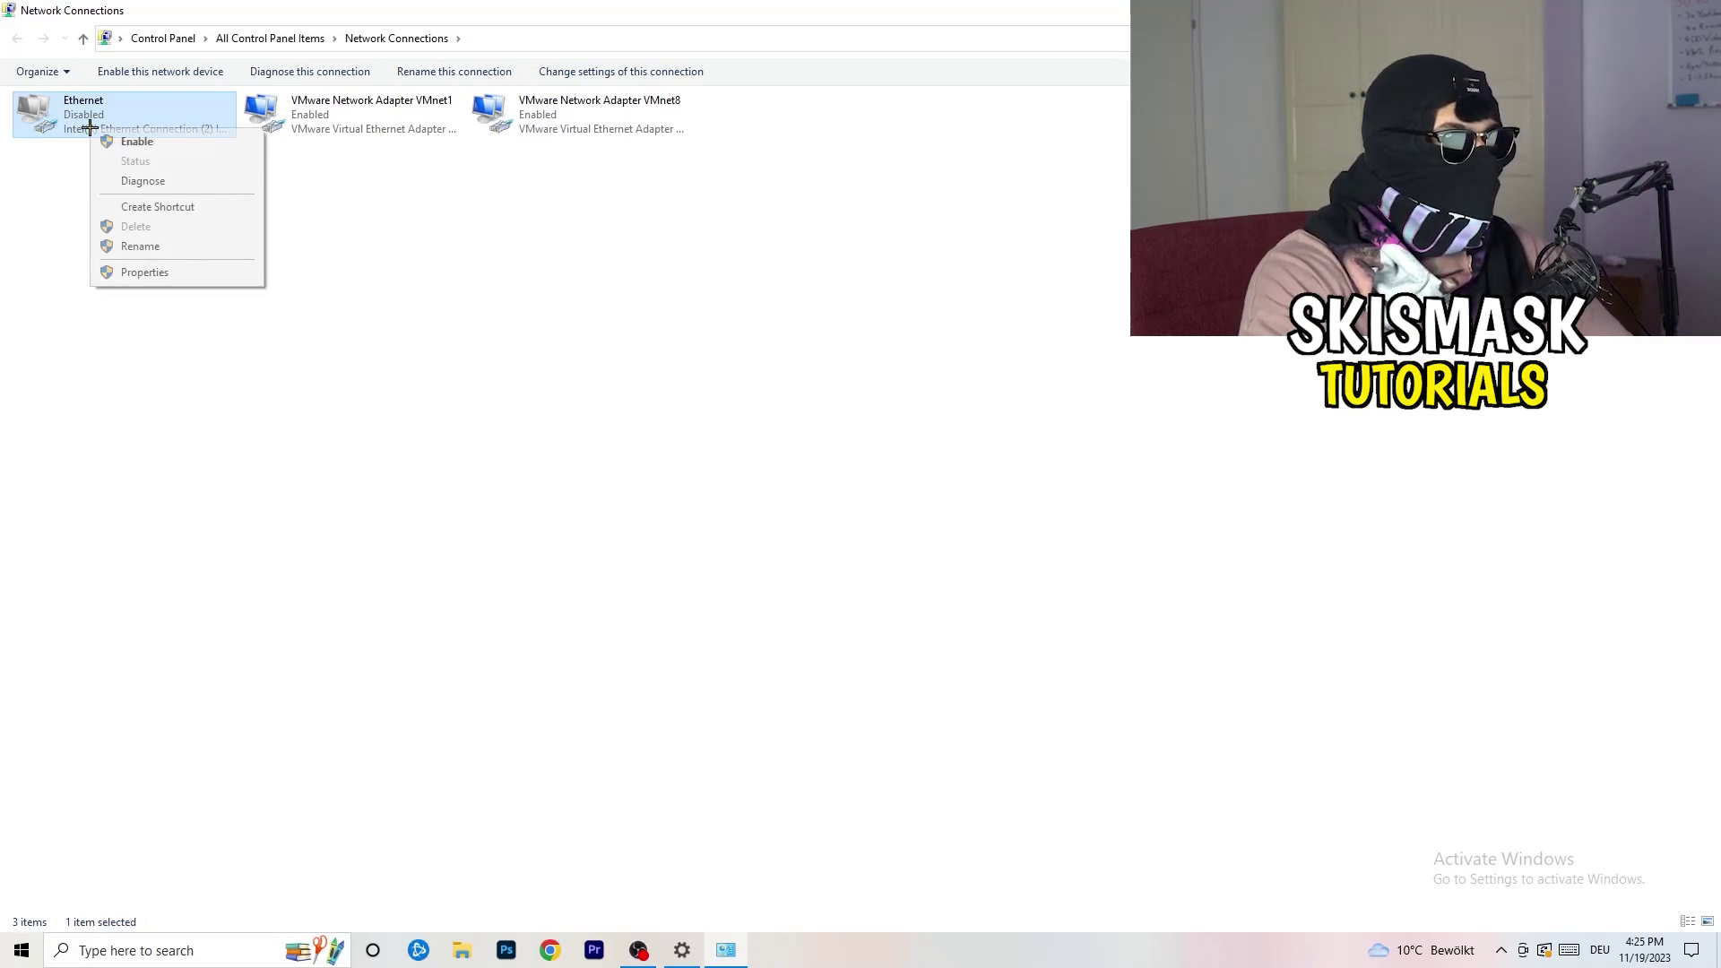
{"action": "left_click", "coordinate": [173, 146]}
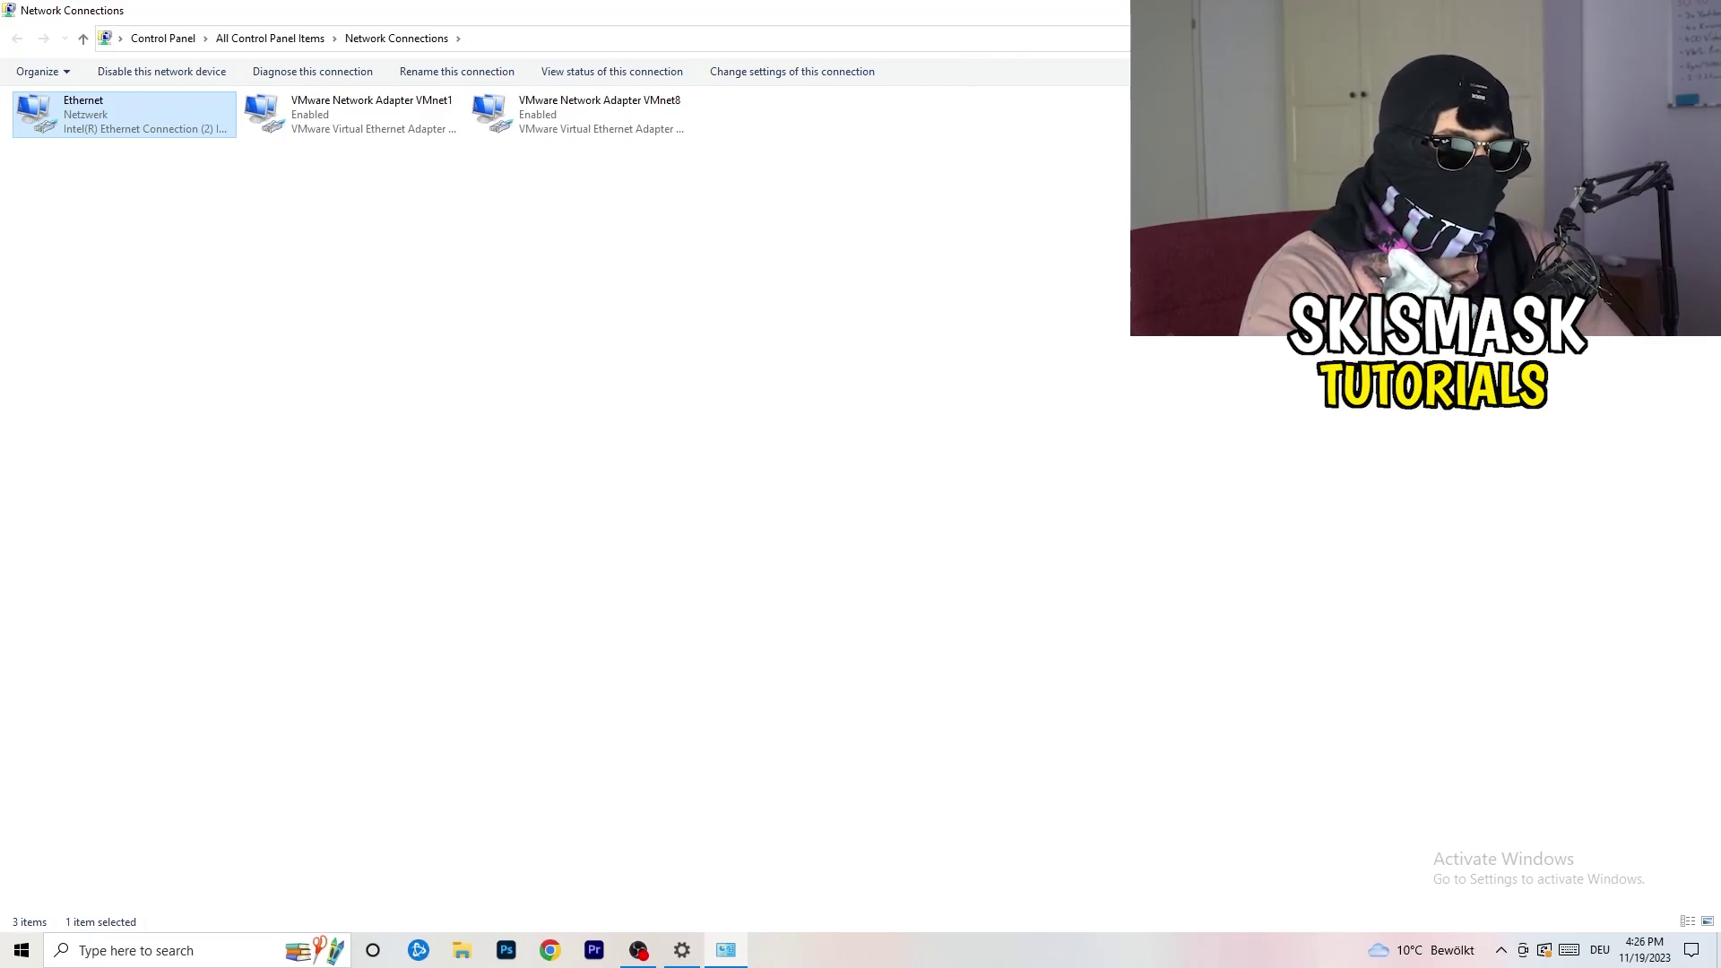
{"action": "left_click", "coordinate": [1699, 9]}
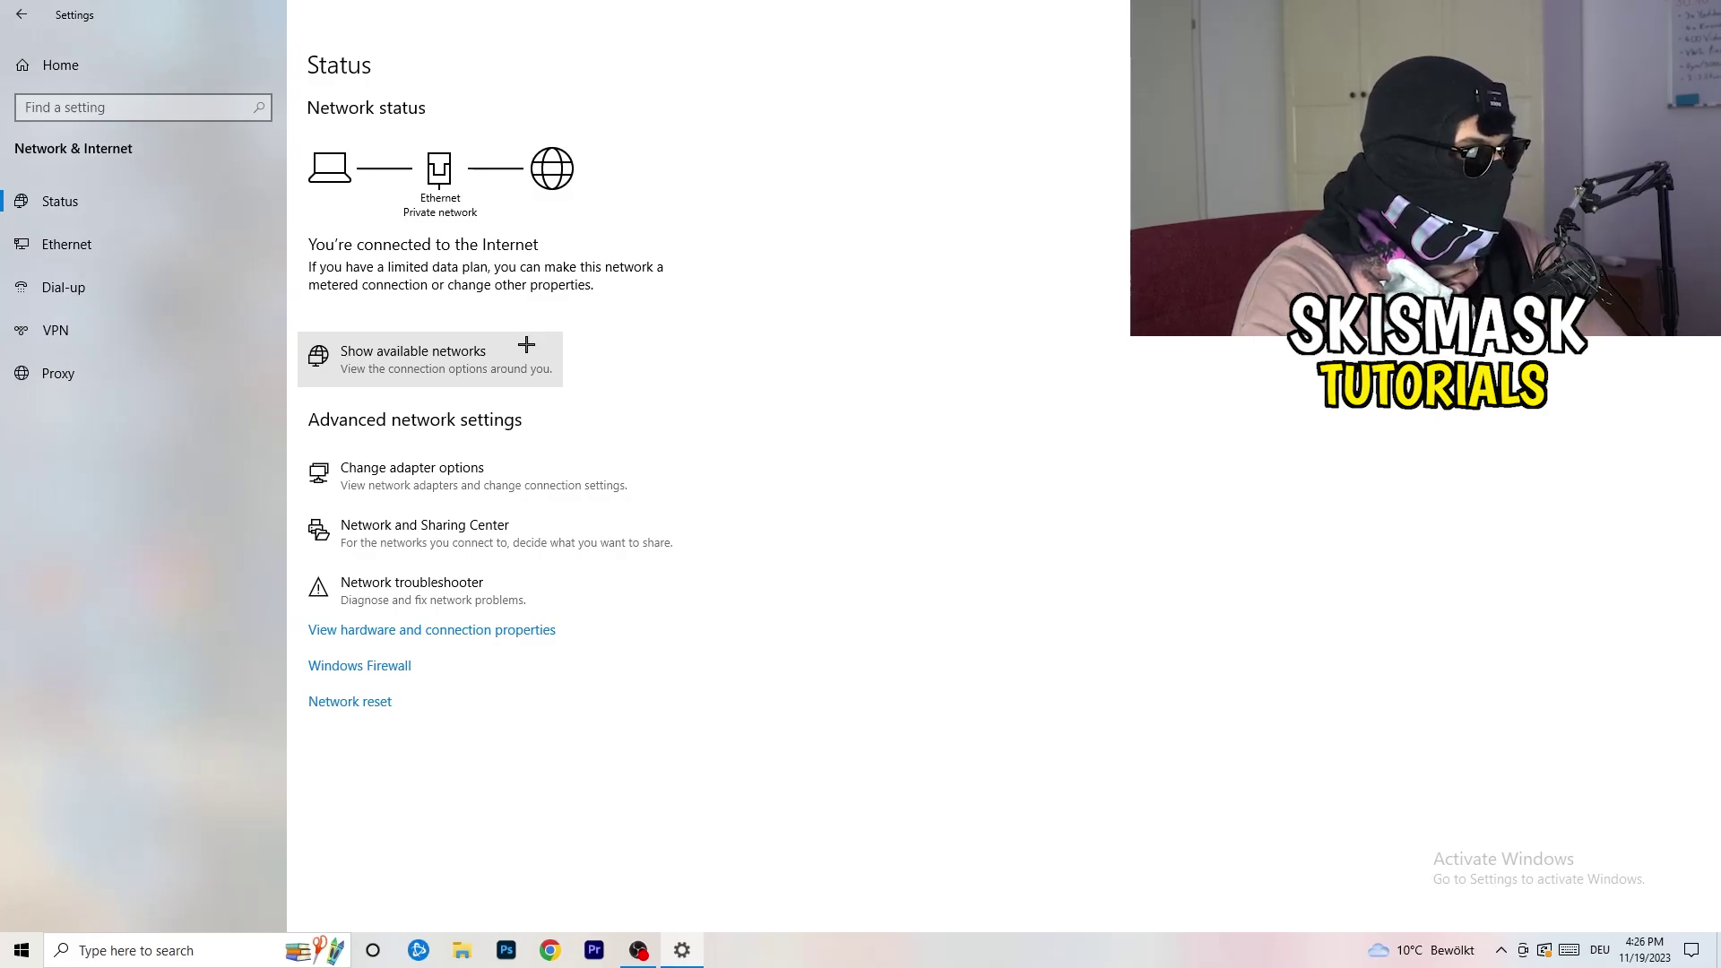
Open the Internet Protocol Version 4 (TCP/IPv4) properties of the Ethernet connection through Network and Sharing Center.
{"action": "left_click", "coordinate": [504, 538]}
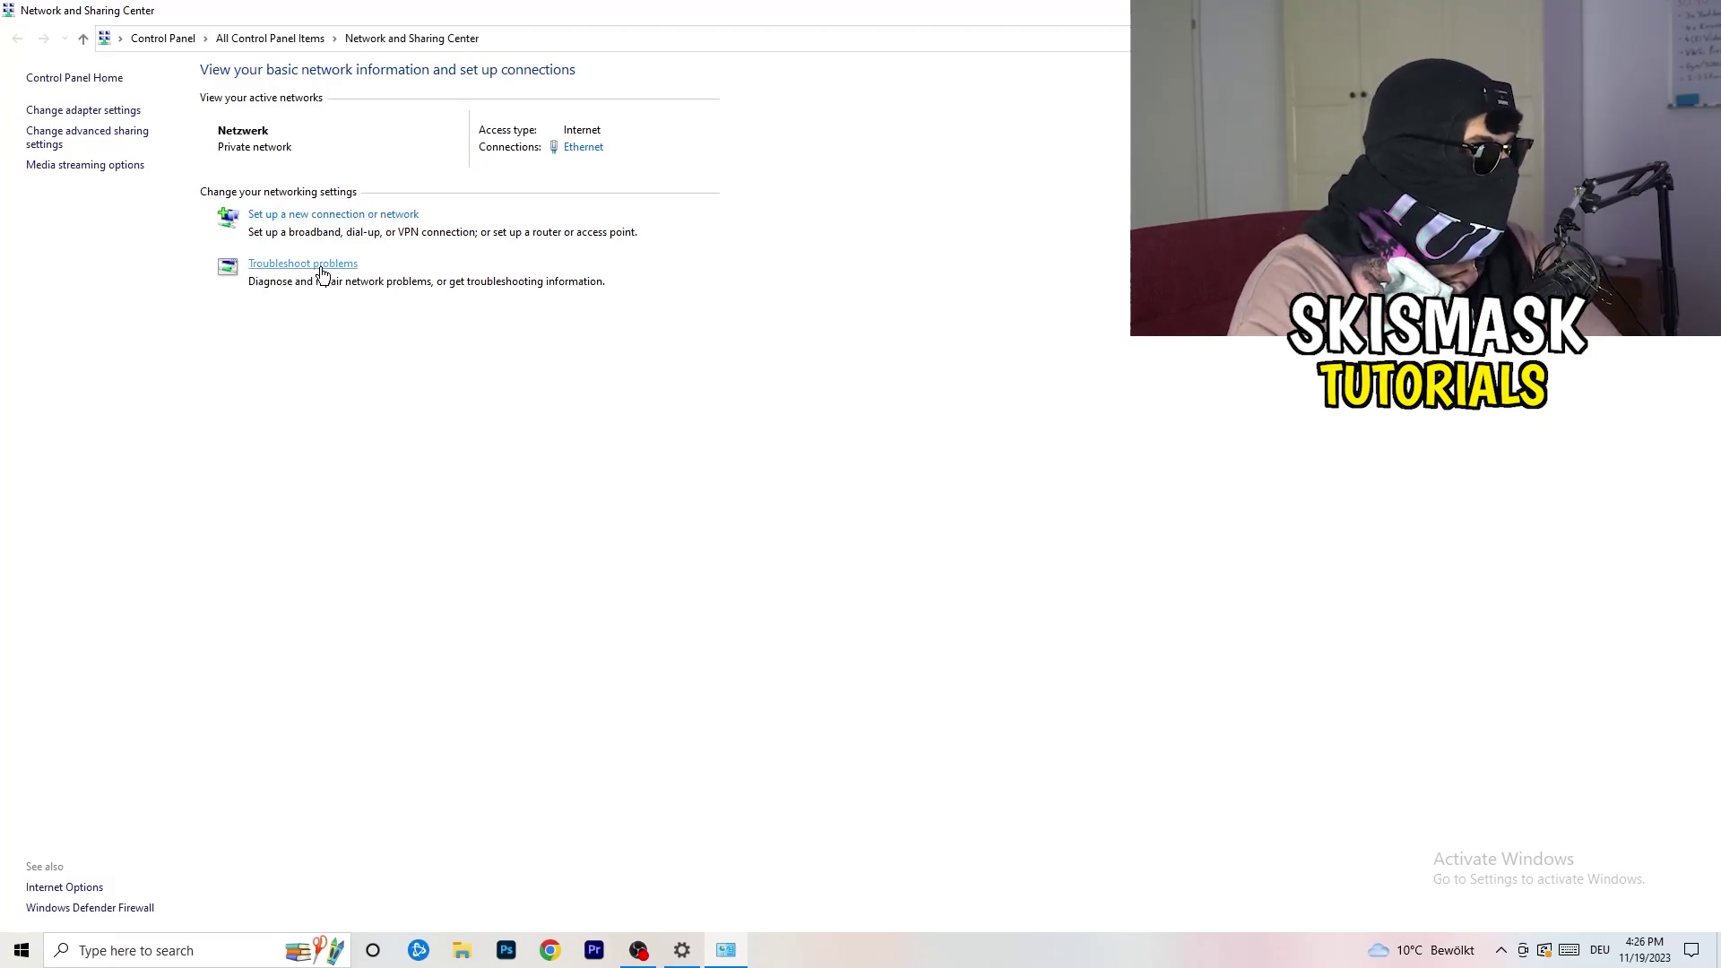
{"action": "left_click", "coordinate": [584, 148]}
{"action": "left_click_drag", "start_coordinate": [873, 296], "coordinate": [442, 181]}
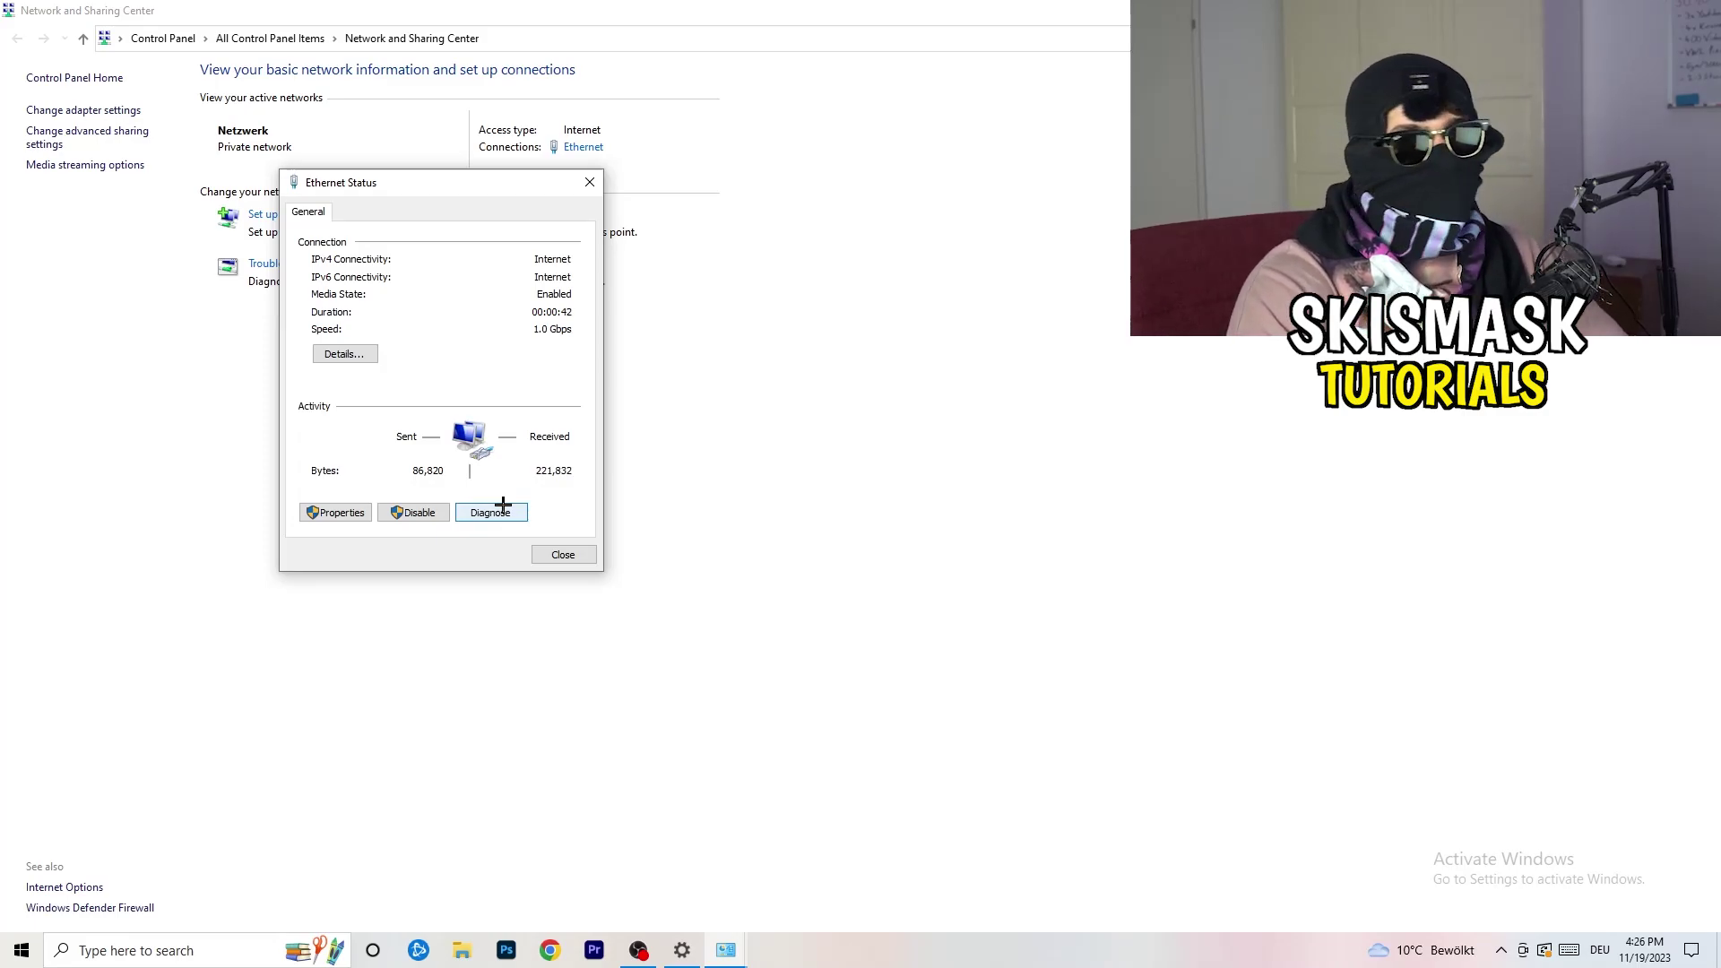
{"action": "left_click", "coordinate": [343, 512]}
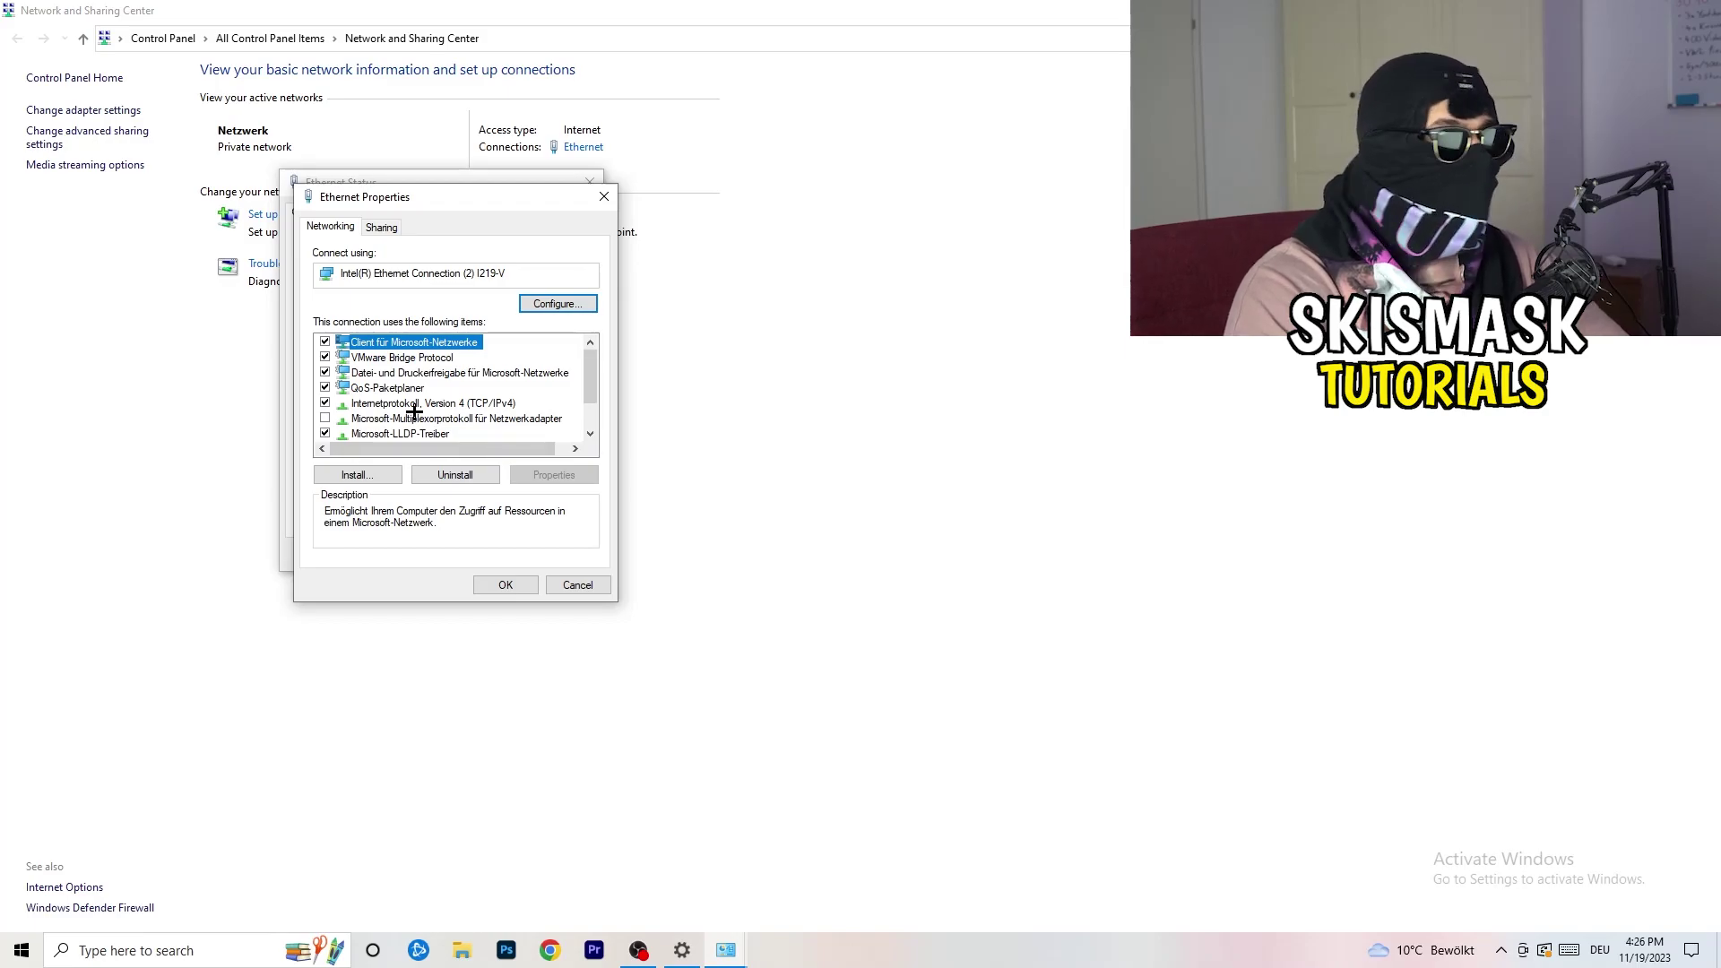
{"action": "scroll", "coordinate": [417, 399], "scroll_direction": "down", "scroll_amount": 1}
{"action": "scroll", "coordinate": [426, 400], "scroll_direction": "up", "scroll_amount": 1}
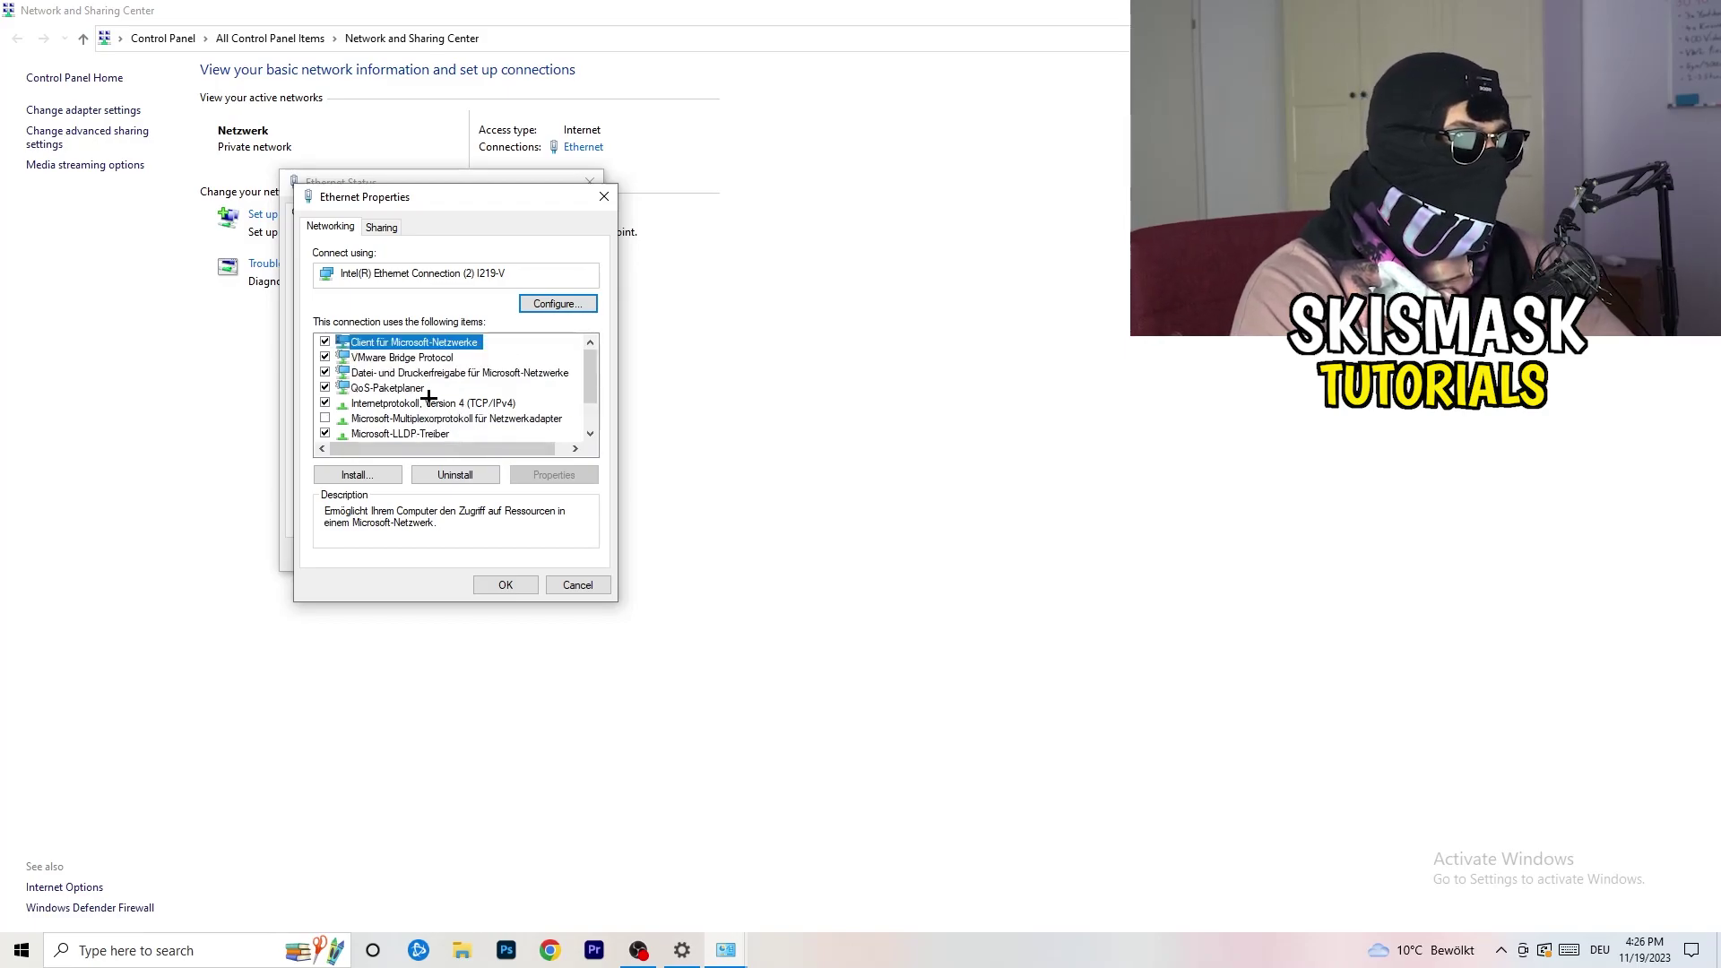
{"action": "scroll", "coordinate": [426, 400], "scroll_direction": "down", "scroll_amount": 1}
{"action": "scroll", "coordinate": [425, 400], "scroll_direction": "up", "scroll_amount": 1}
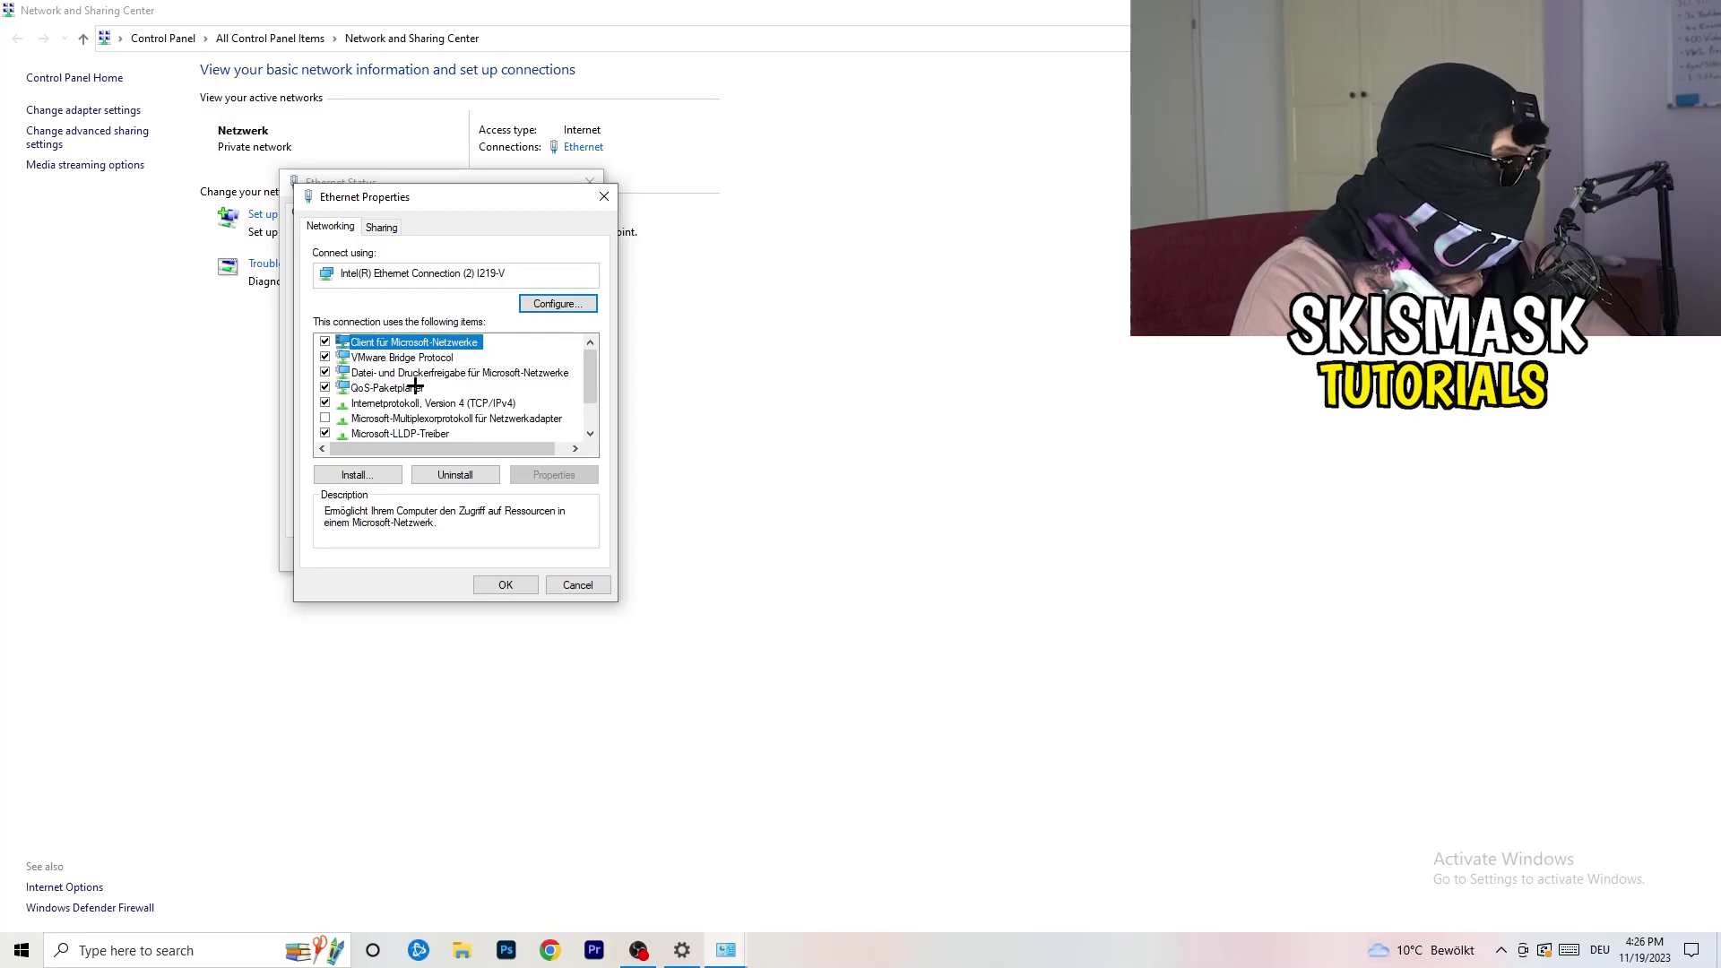
{"action": "double_click", "coordinate": [400, 405]}
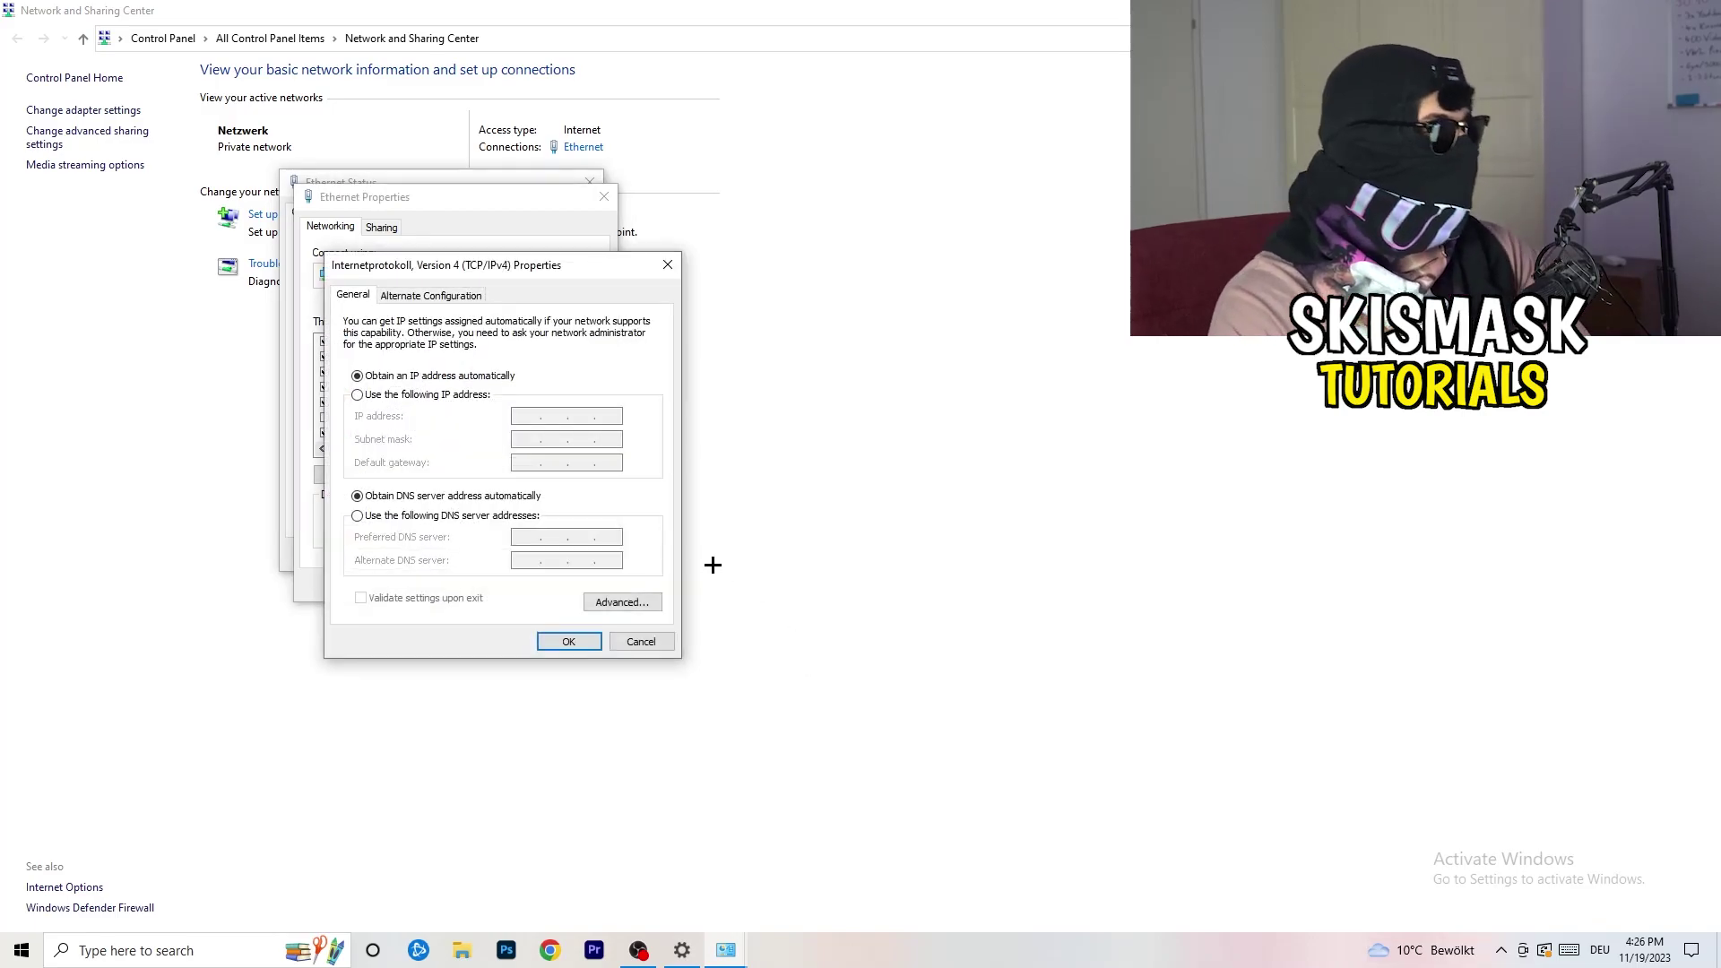
Try switching the IPv4 configuration to a manually specified IP address, then discard it and close Network and Sharing Center.
{"action": "left_click", "coordinate": [360, 397]}
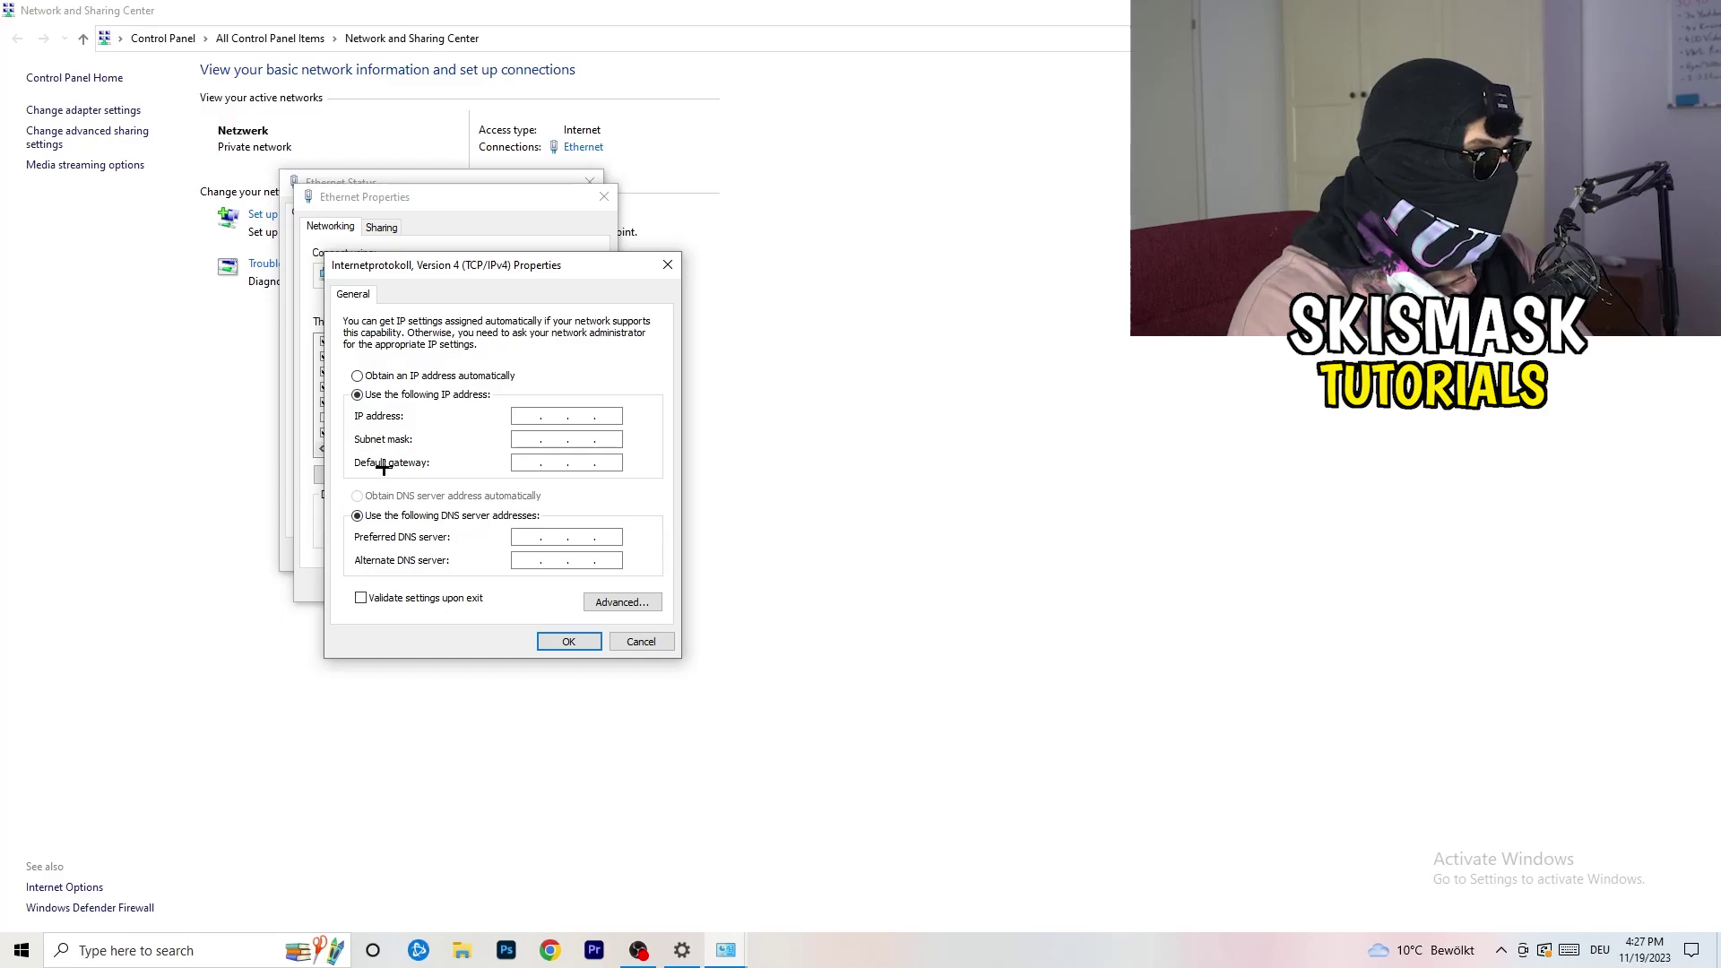
{"action": "left_click", "coordinate": [524, 421]}
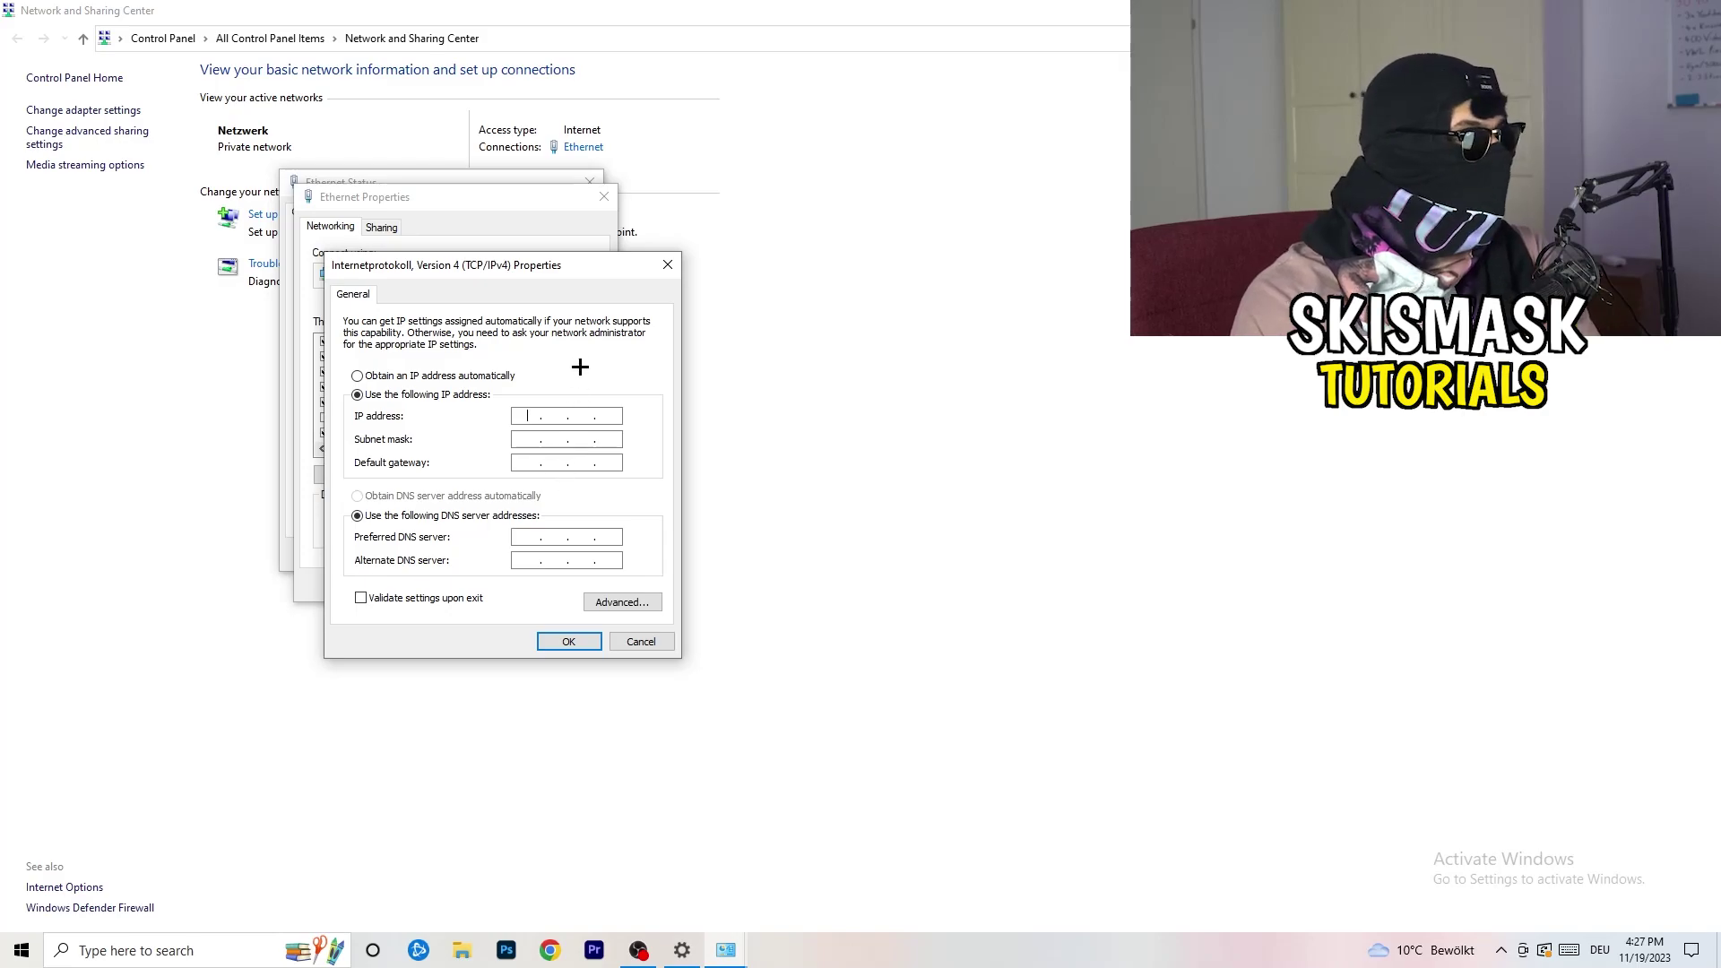
{"action": "left_click", "coordinate": [667, 264]}
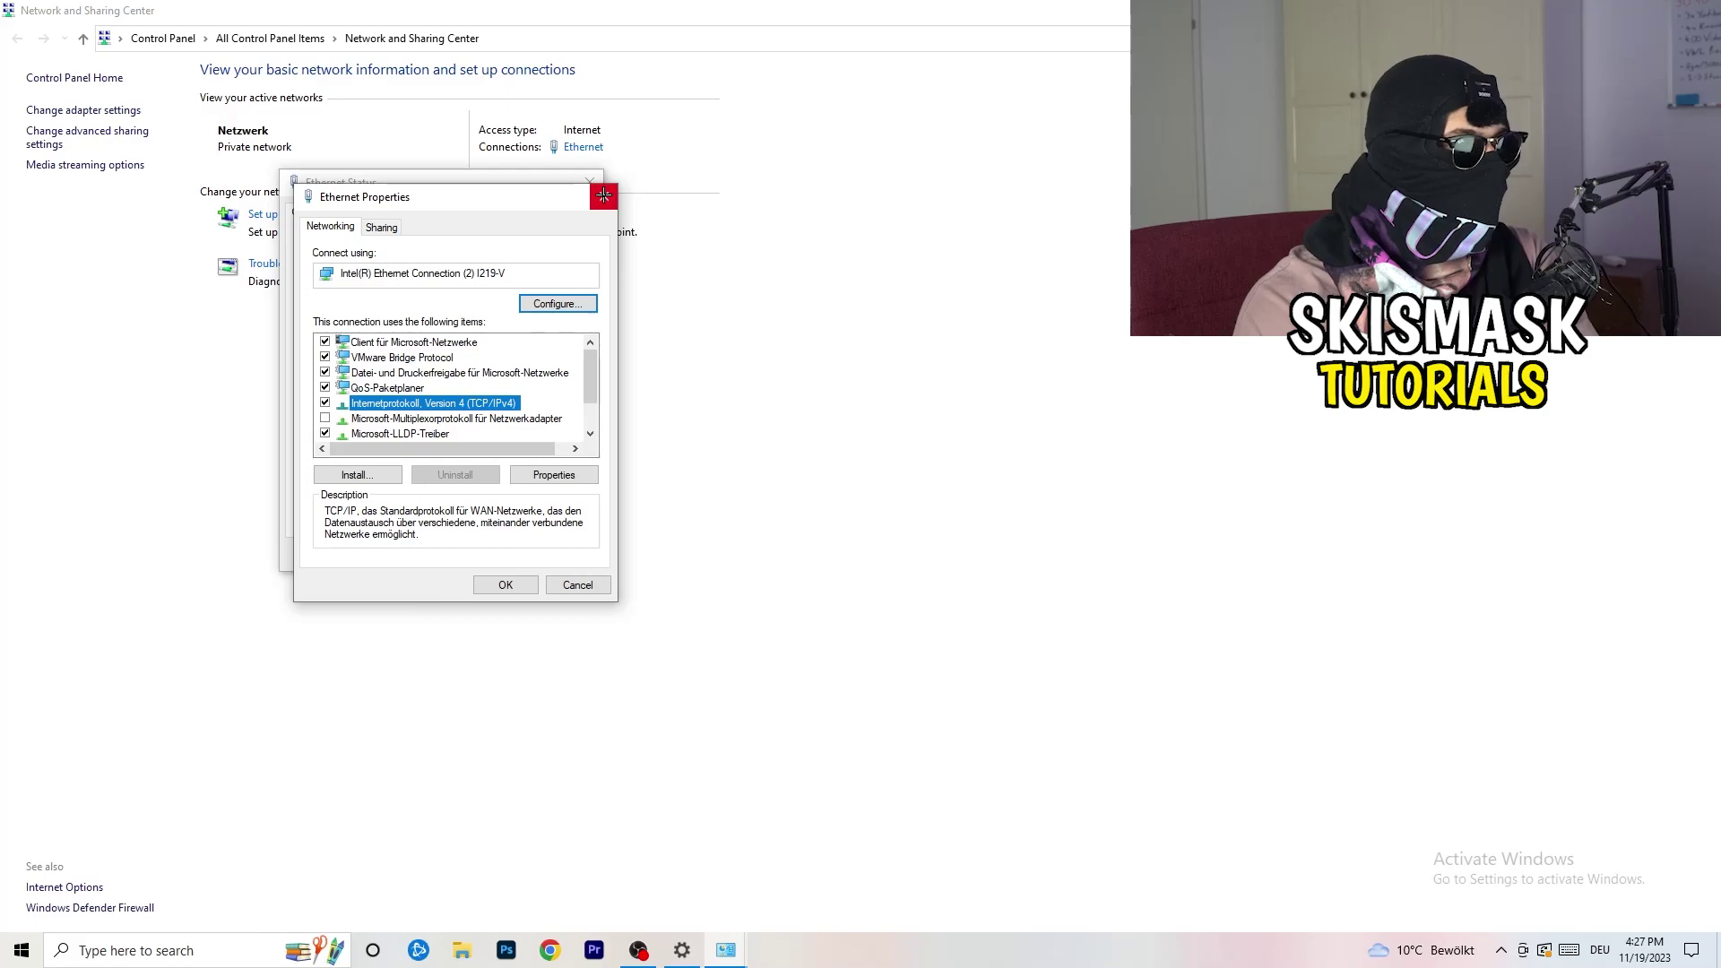
{"action": "left_click", "coordinate": [604, 194]}
{"action": "left_click", "coordinate": [1698, 11]}
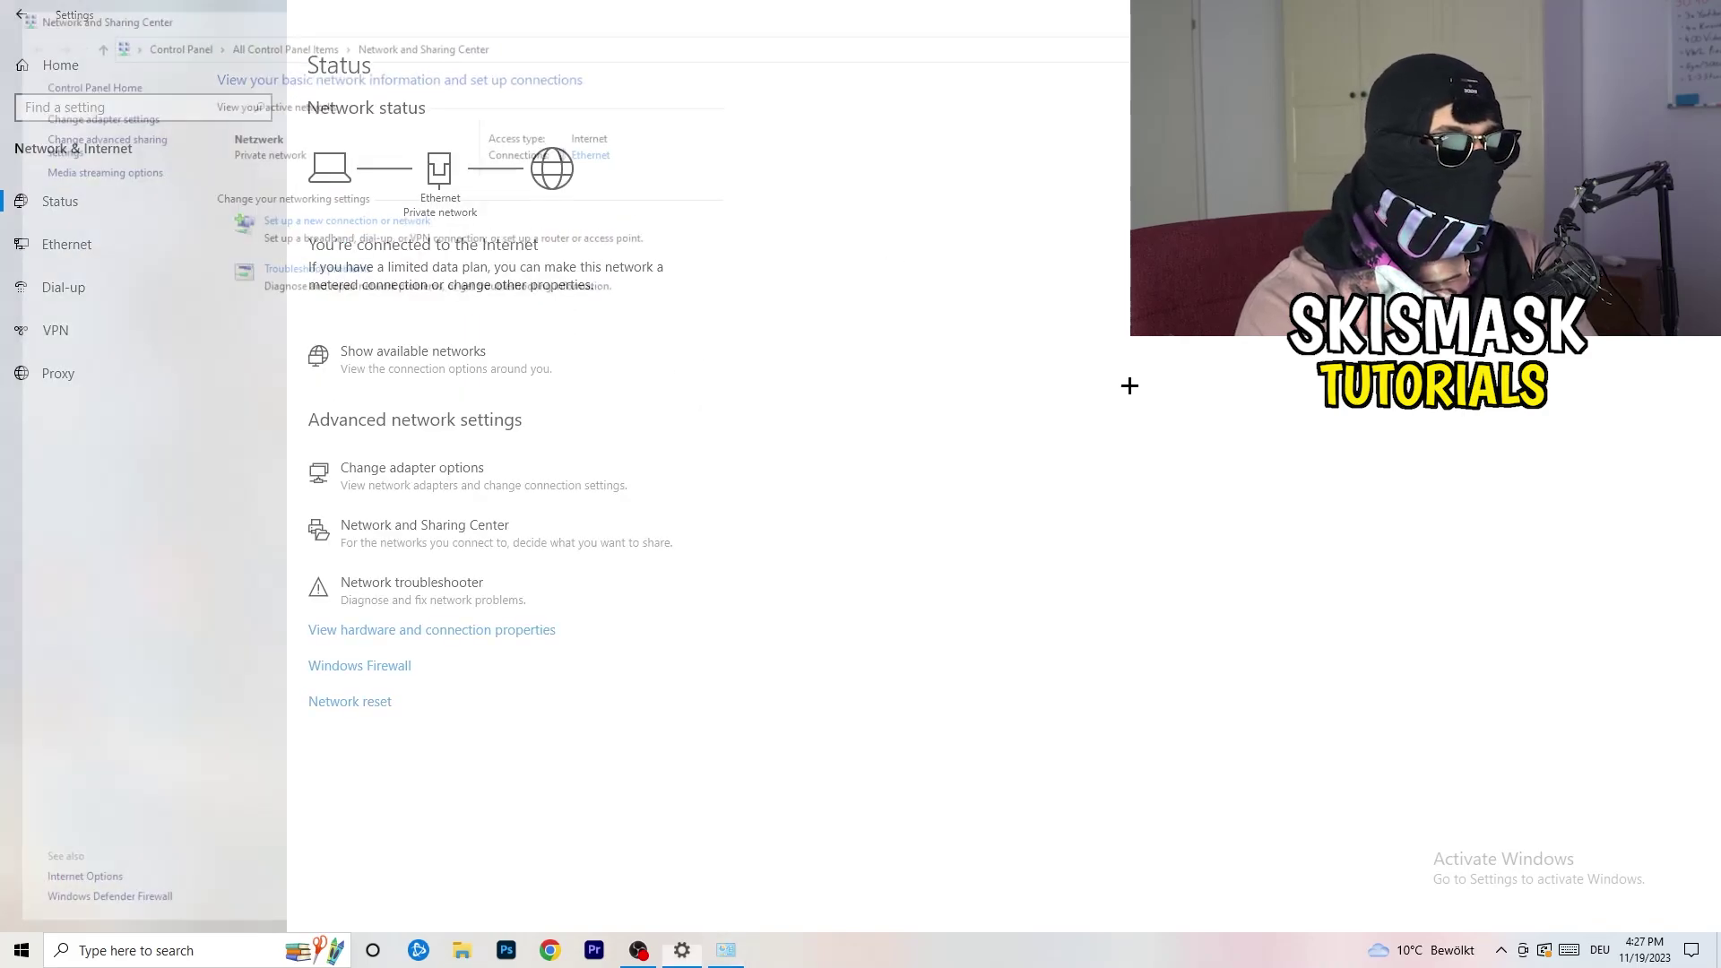
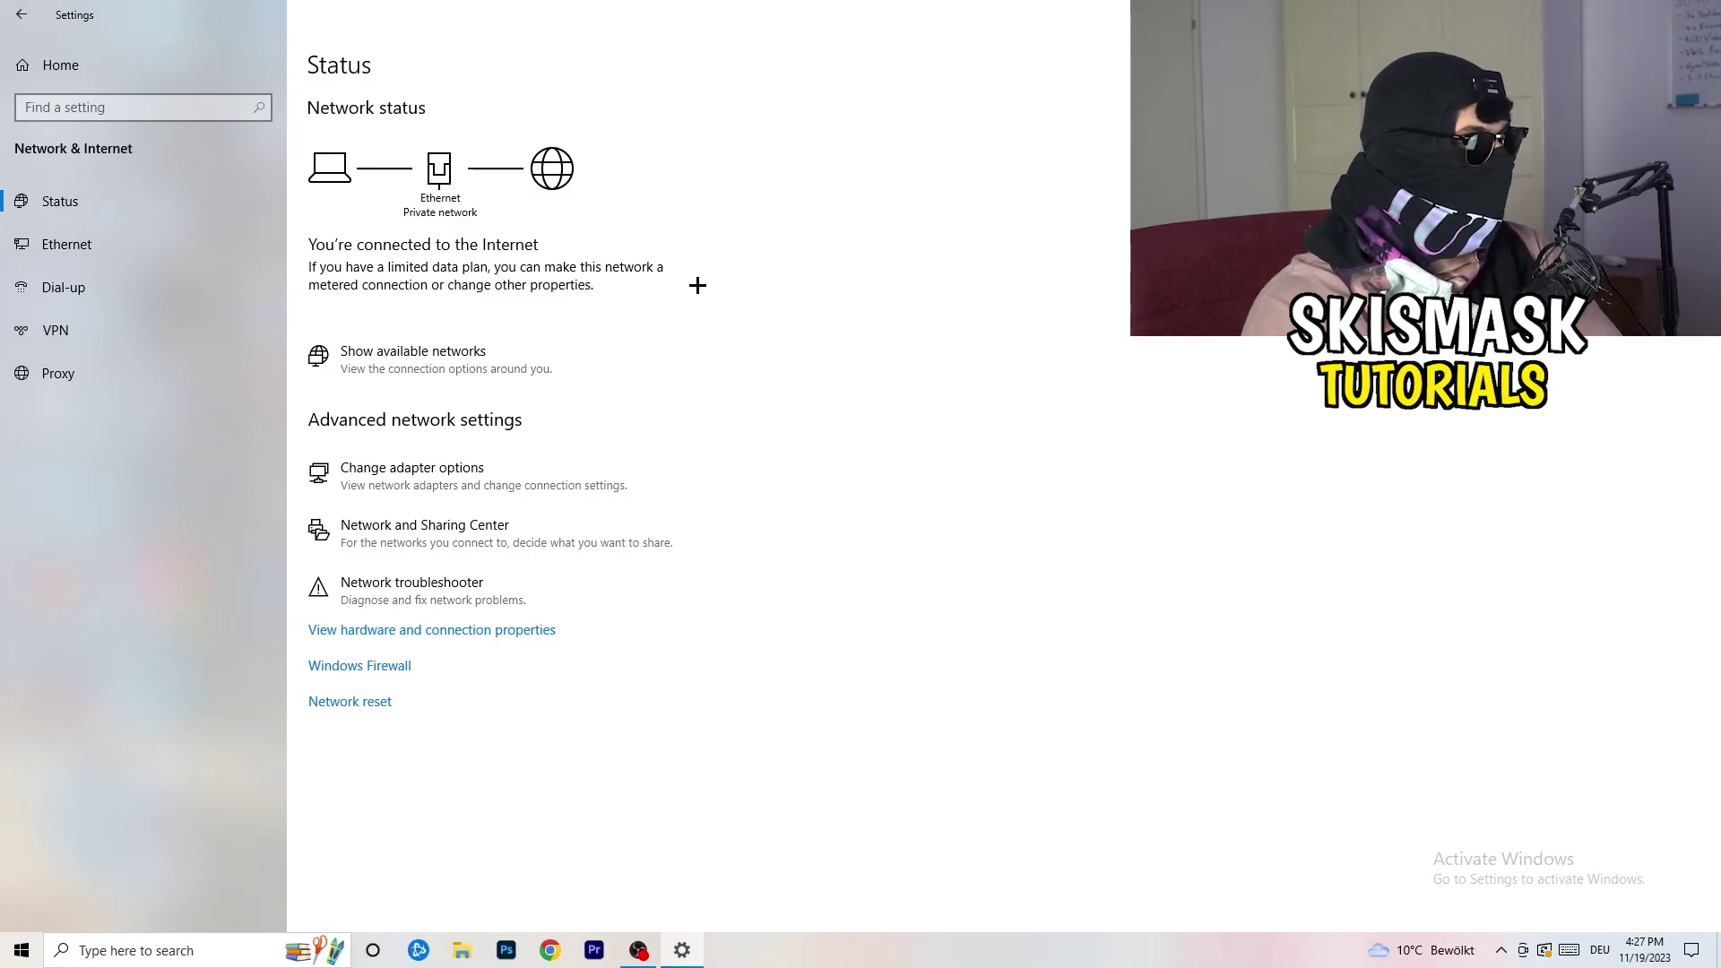
Show the available networks, return to the Network & Internet settings, and close Settings.
{"action": "left_click", "coordinate": [455, 351]}
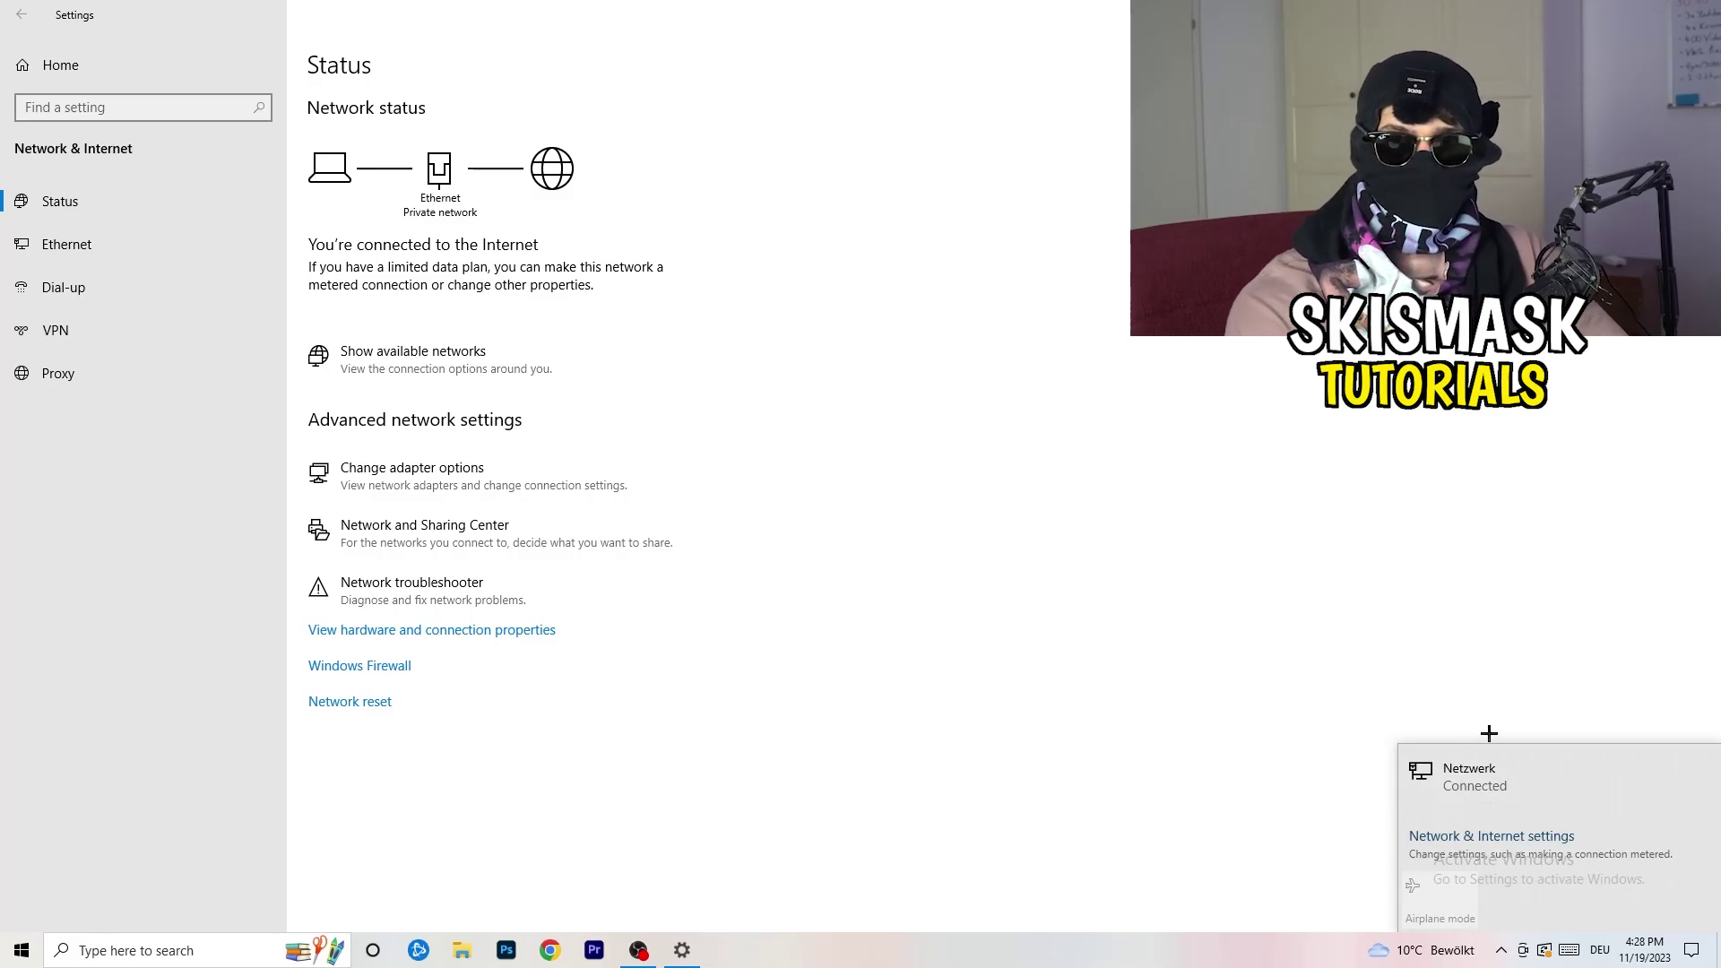
{"action": "left_click", "coordinate": [1473, 839]}
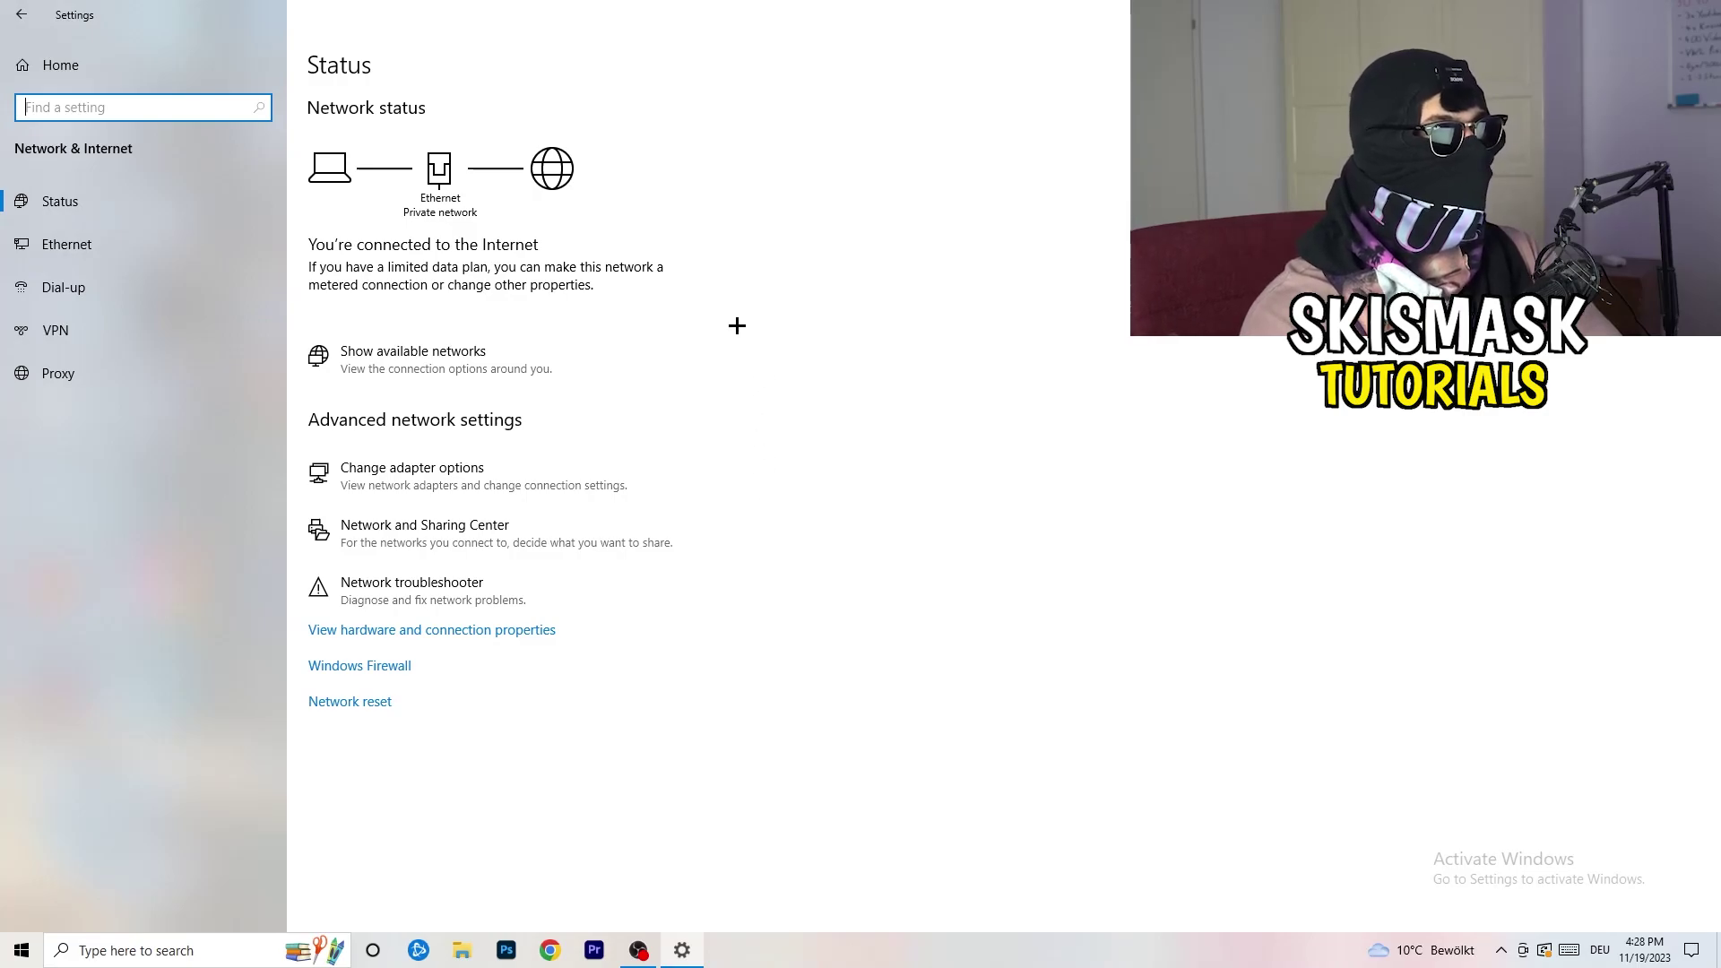
{"action": "key", "text": "alt+F4"}
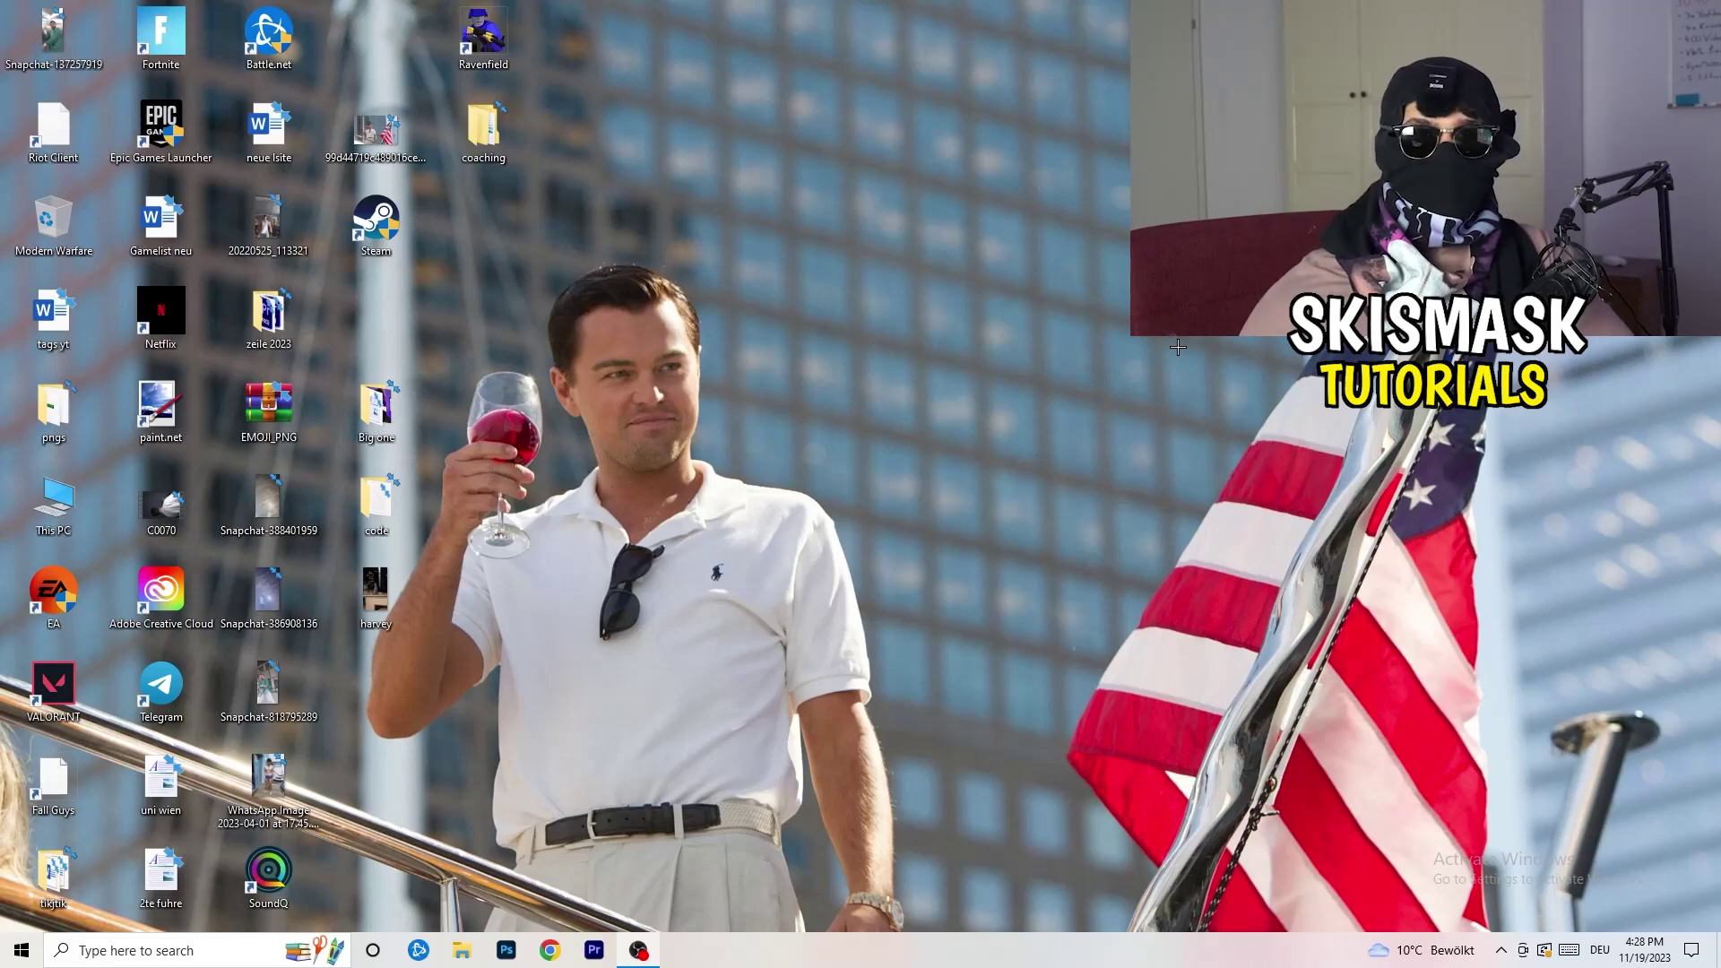
Open the Windows Update page under Update & Security in Windows Settings.
{"action": "left_click", "coordinate": [21, 951]}
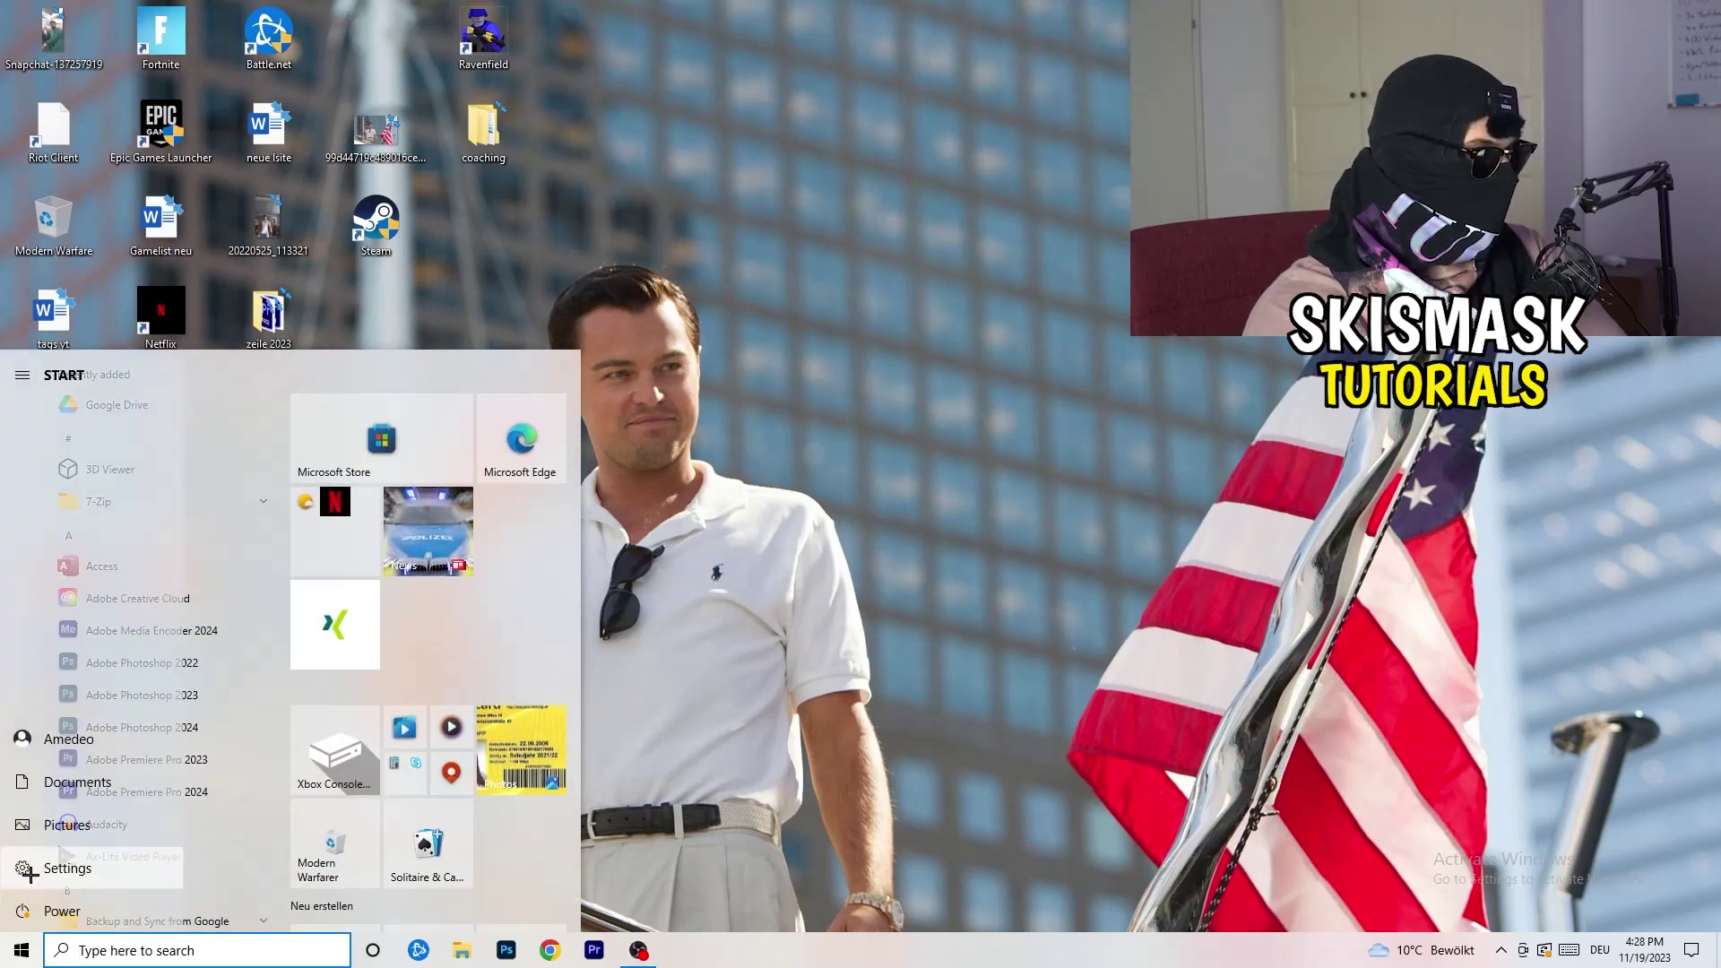
{"action": "left_click", "coordinate": [21, 868]}
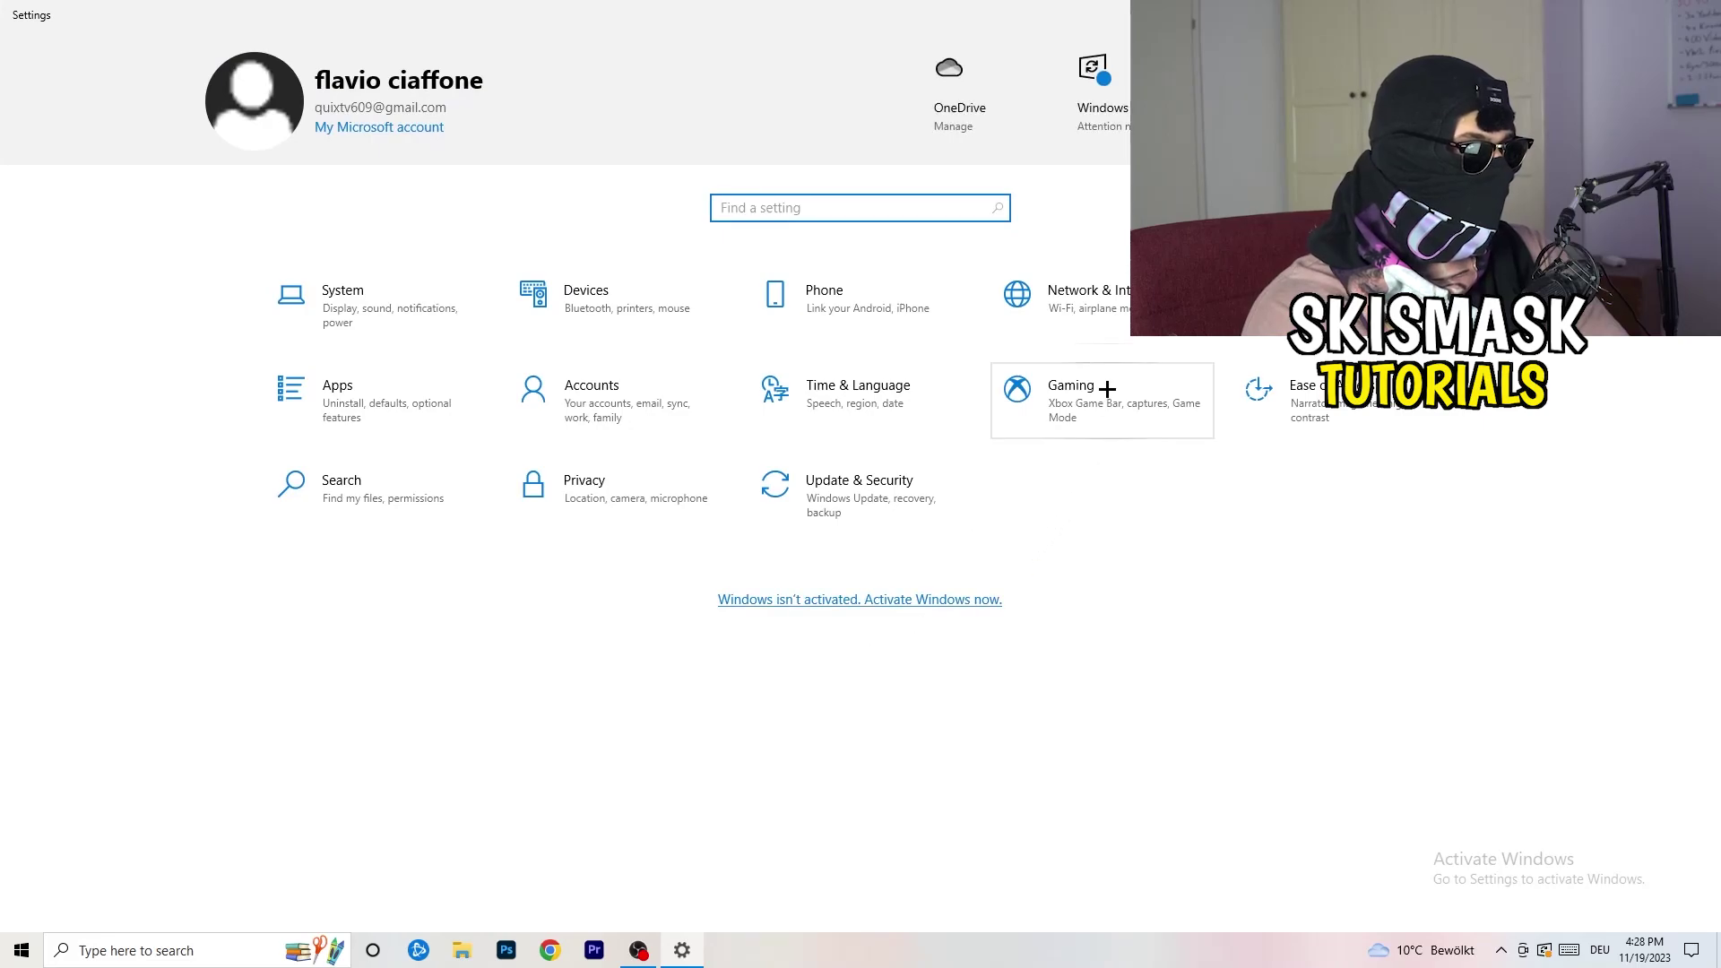
{"action": "left_click", "coordinate": [818, 499]}
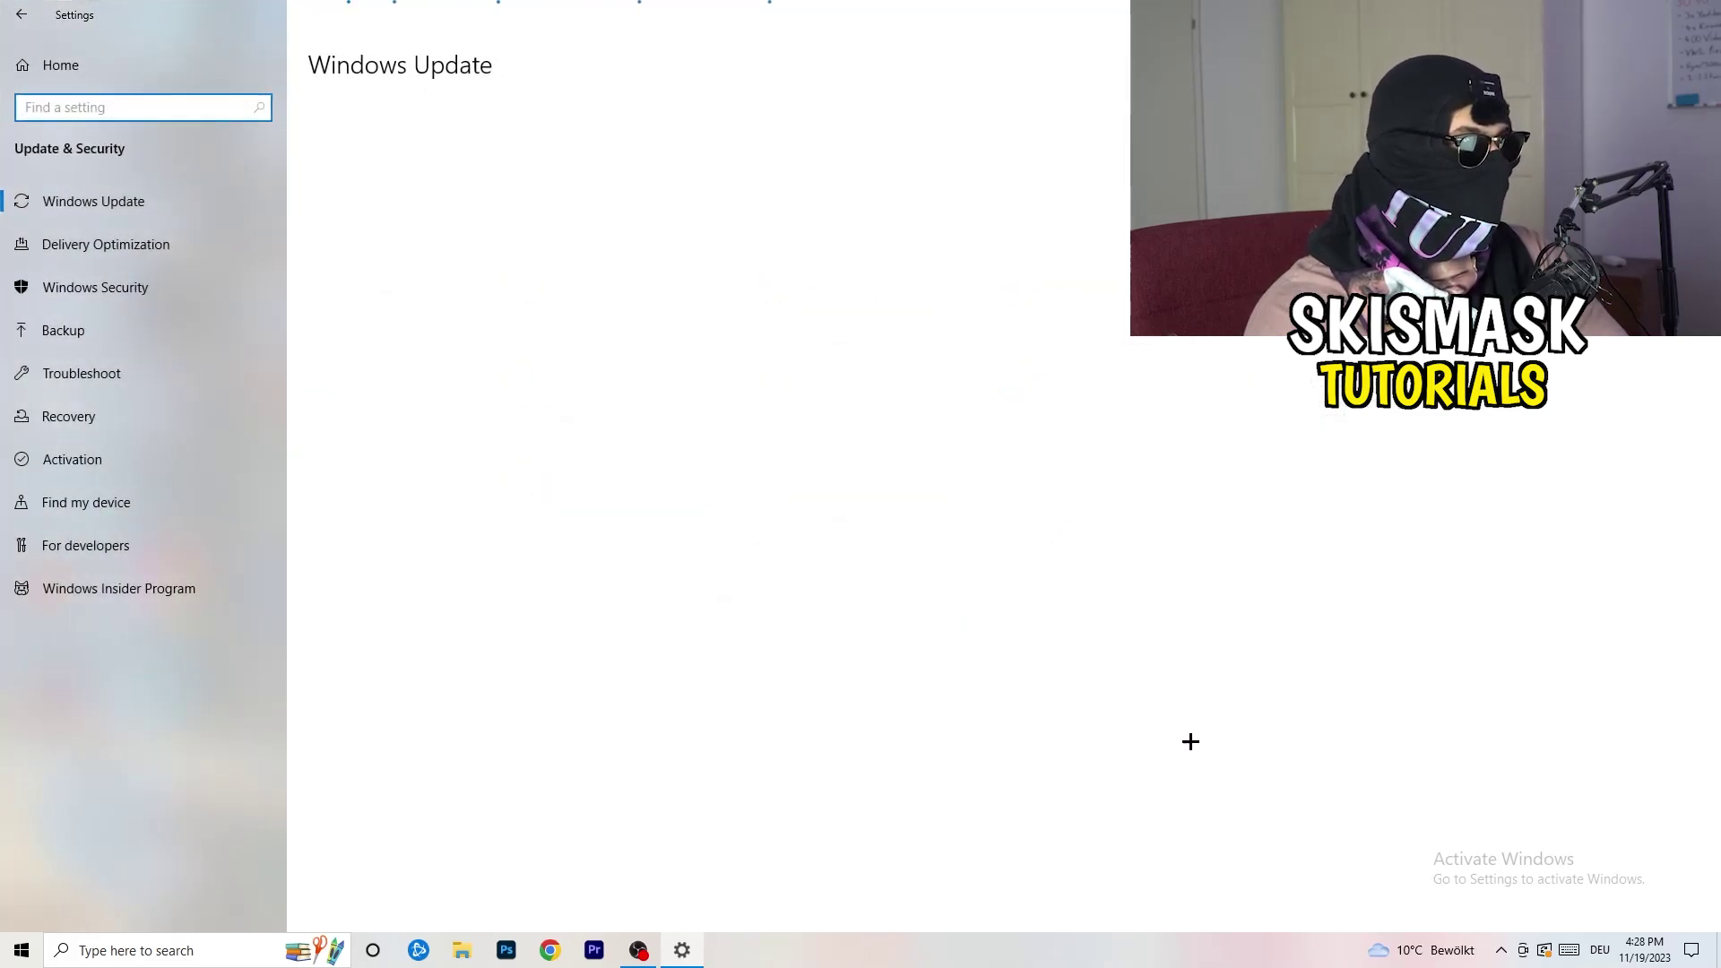